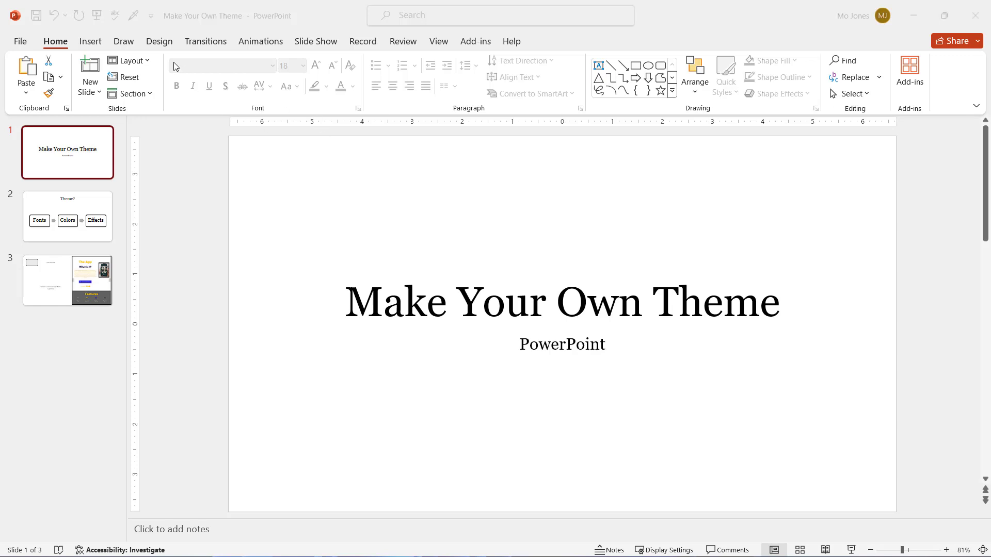
- Browse the Design tab's theme gallery, expanded to show the Custom and Office themes
click(160, 41)
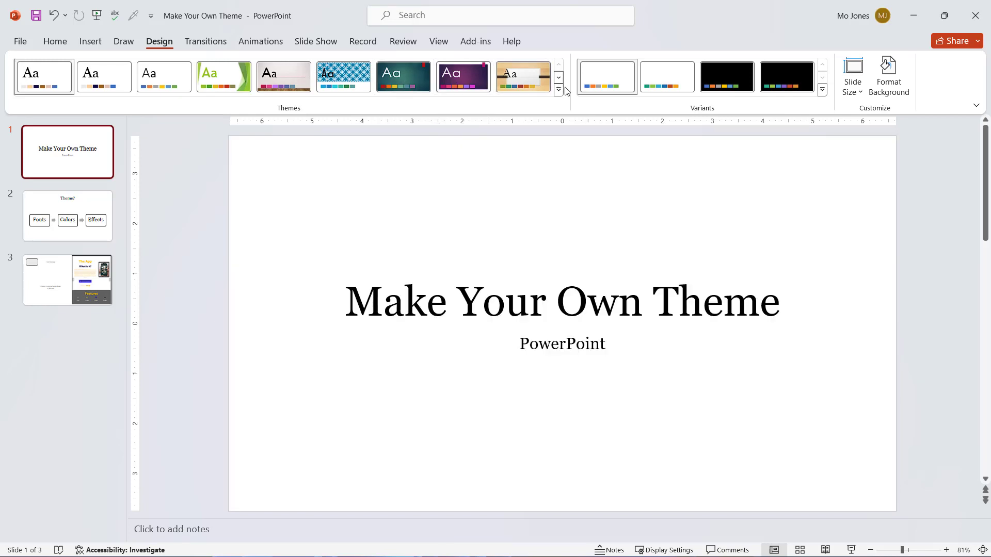
click(560, 78)
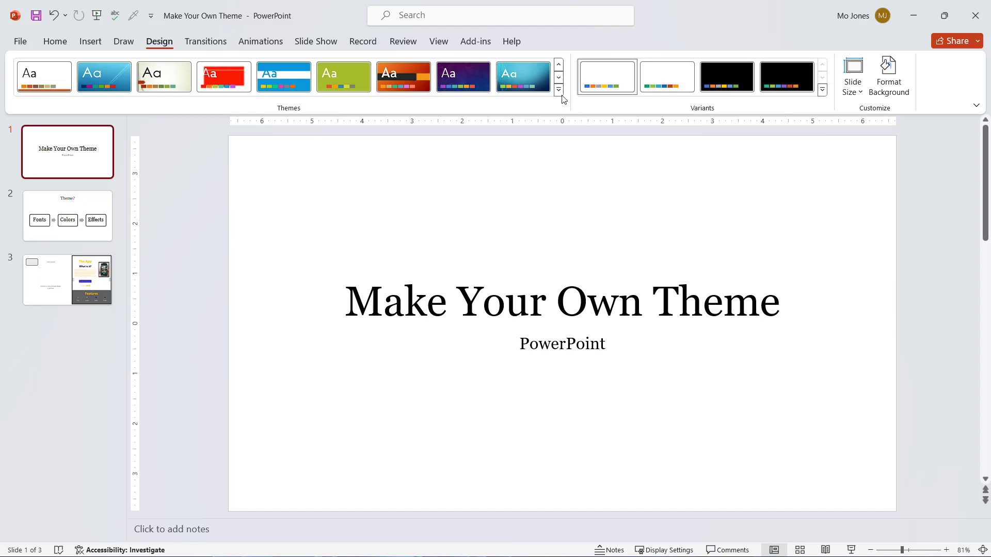
click(559, 91)
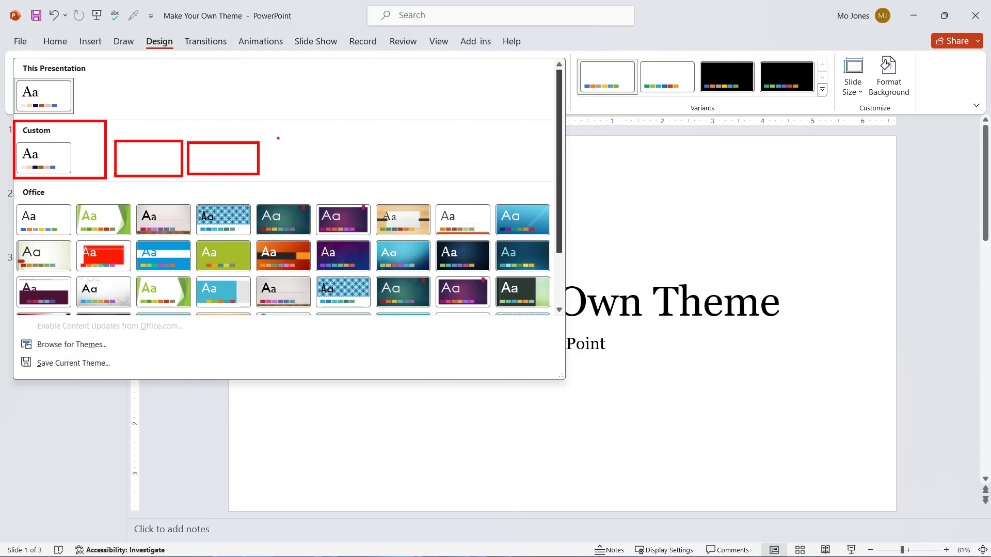
- On slide 2 'Theme?', tick Fonts, Colors and Effects in red ink, then erase the ink
key(Escape)
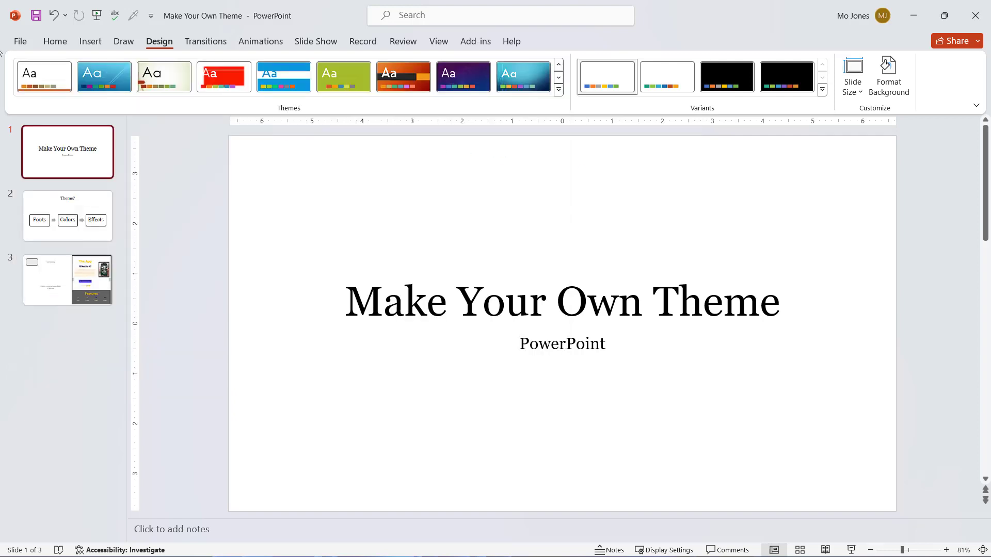
click(87, 208)
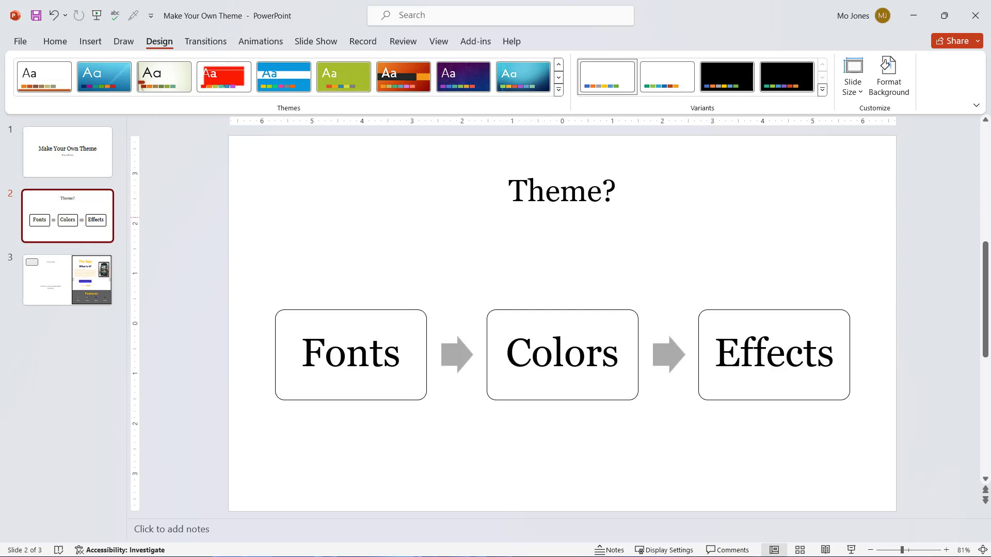
drag(370, 293, 408, 263)
mouse_move(557, 286)
mouse_down()
mouse_move(564, 303)
mouse_move(608, 269)
mouse_up()
mouse_move(773, 284)
mouse_down()
mouse_move(773, 293)
mouse_move(808, 247)
mouse_up()
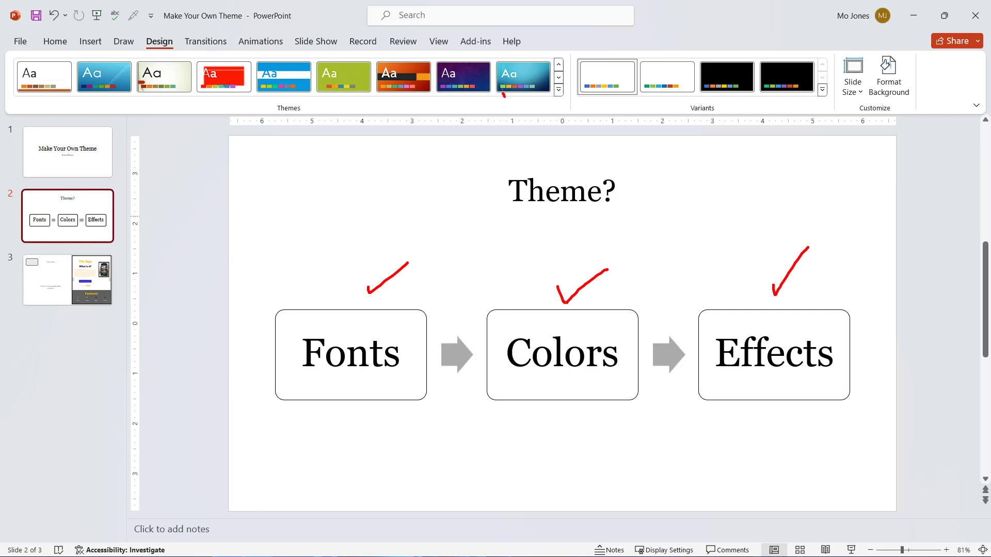
mouse_move(503, 95)
mouse_down()
mouse_move(509, 106)
mouse_move(524, 102)
mouse_move(503, 64)
mouse_move(494, 75)
mouse_move(529, 76)
mouse_up()
key(Escape)
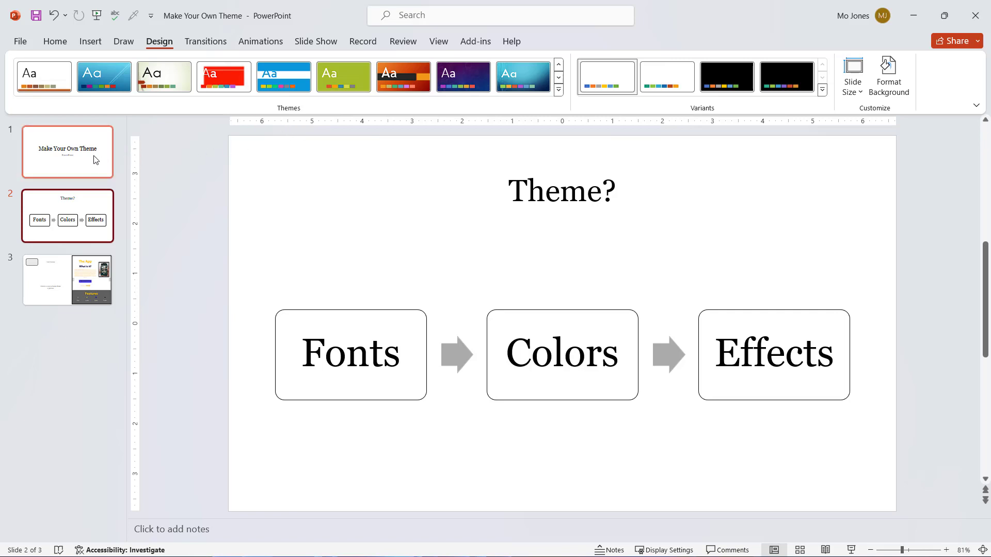
- Switch to Slide Master view from the View tab and select the top master slide
click(440, 42)
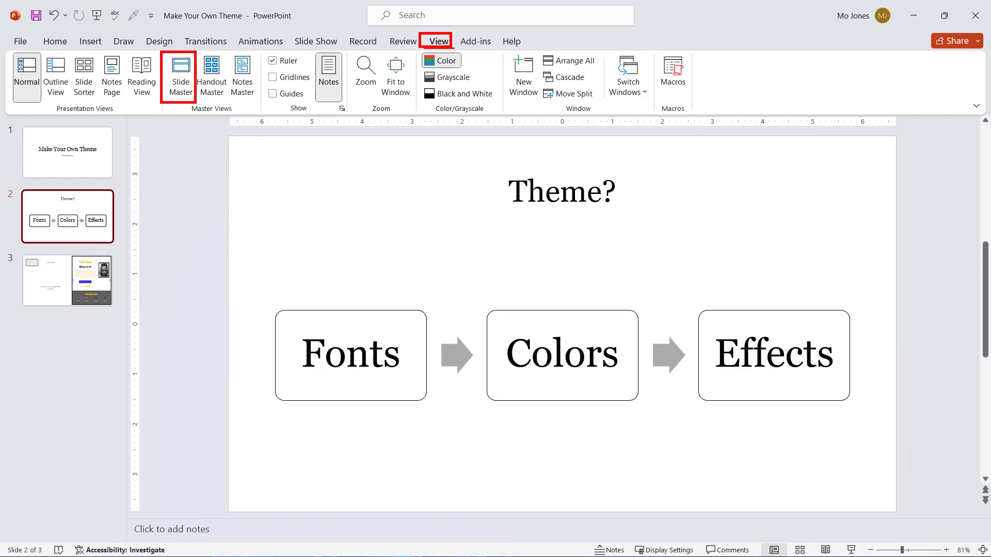
click(181, 75)
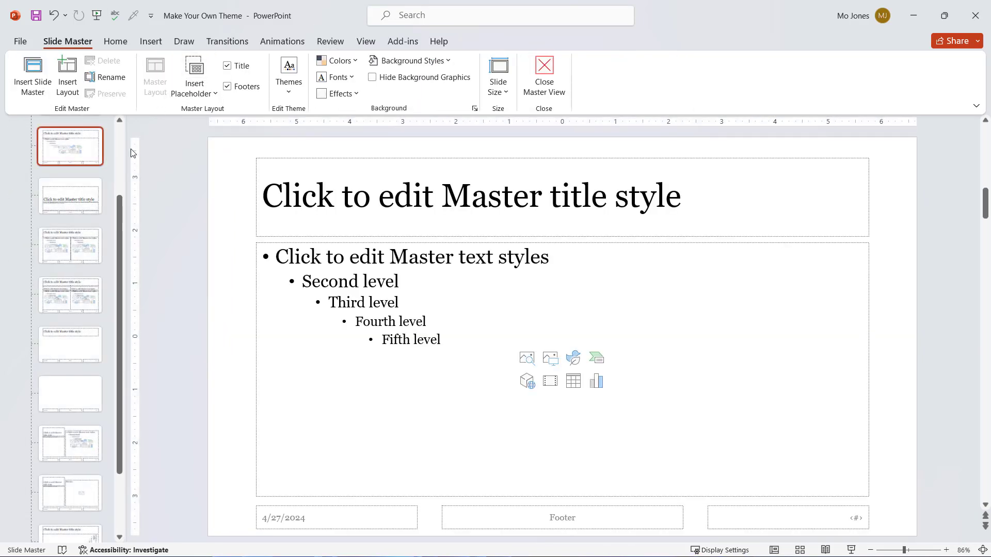
click(91, 143)
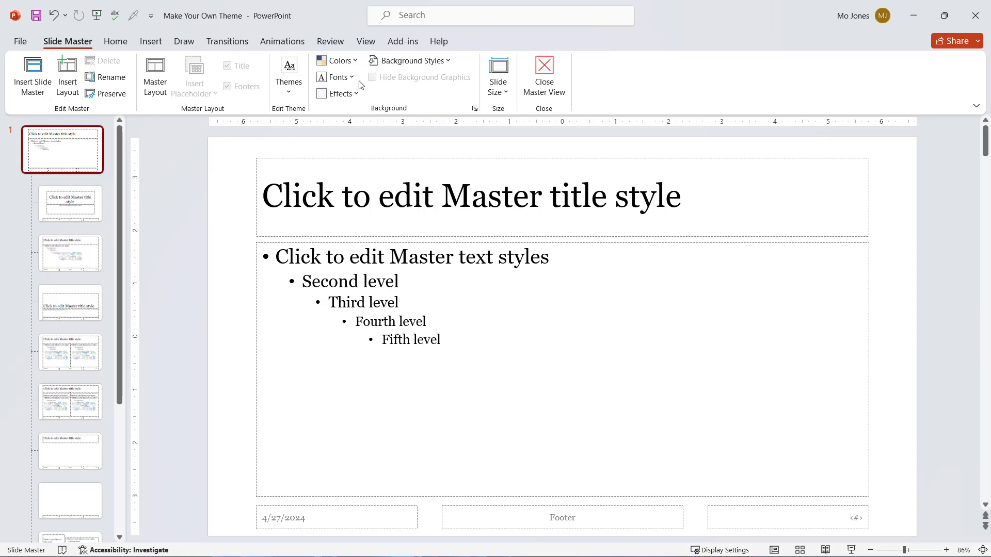
- Pick the Blue Warm colour set from the master's Colors list, after briefly trying Office
click(355, 62)
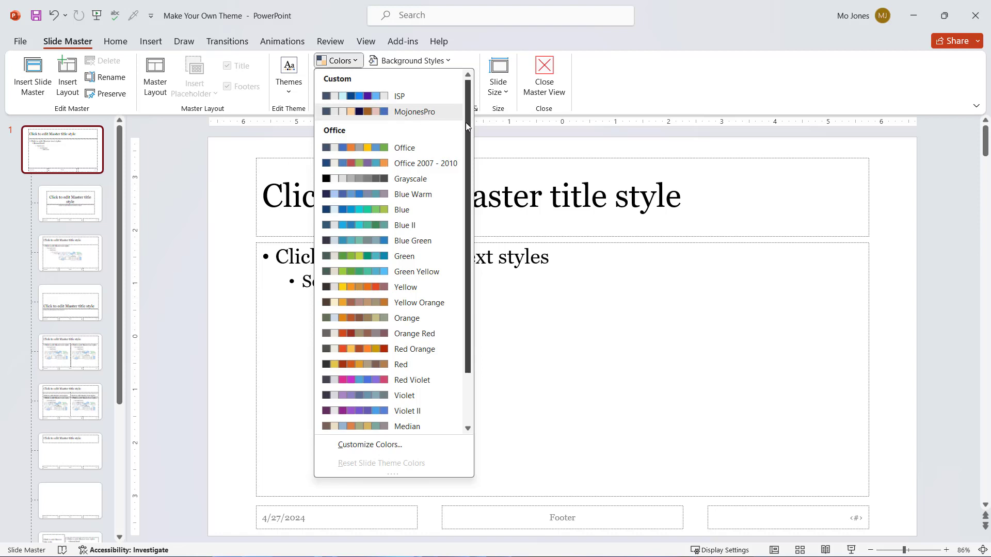
drag(466, 122, 466, 135)
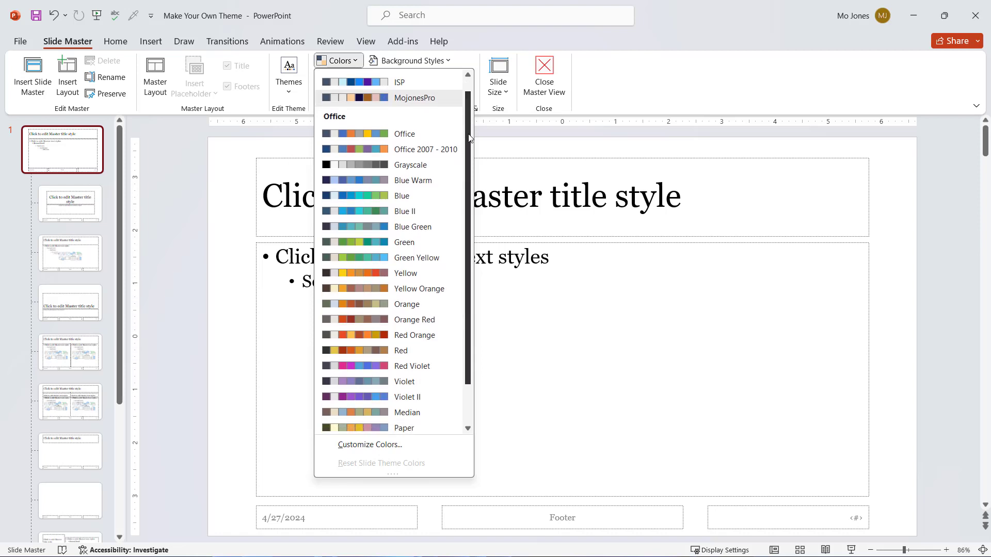
click(401, 135)
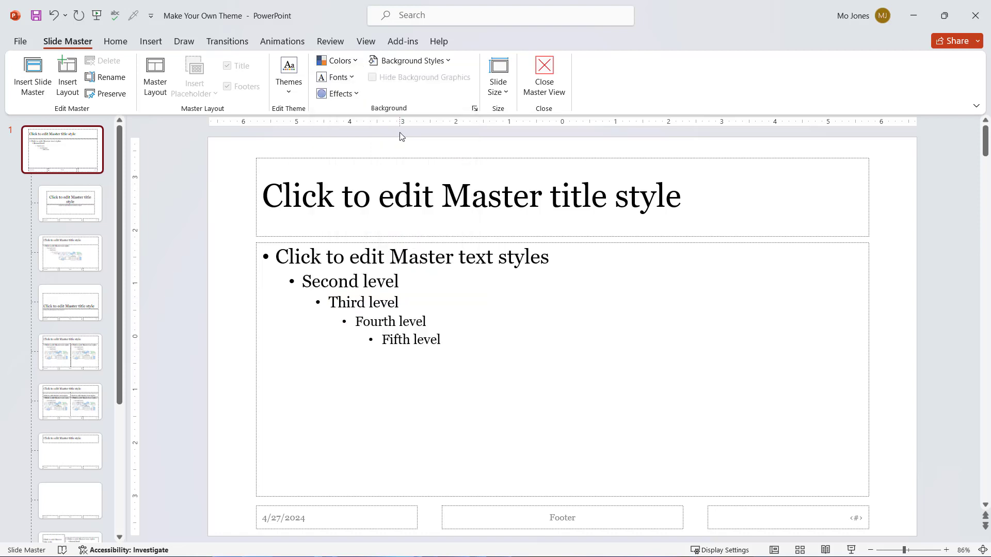
click(354, 62)
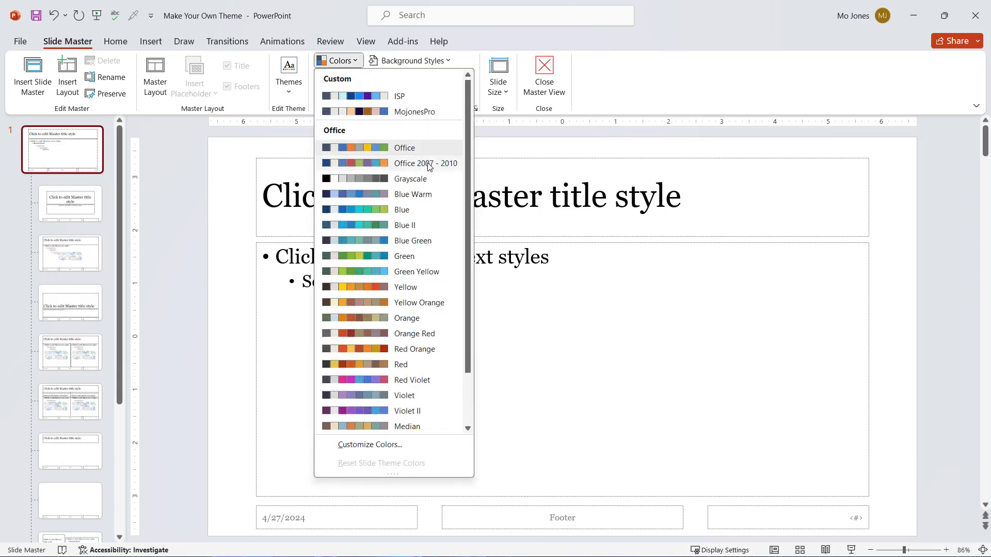
drag(468, 164, 475, 225)
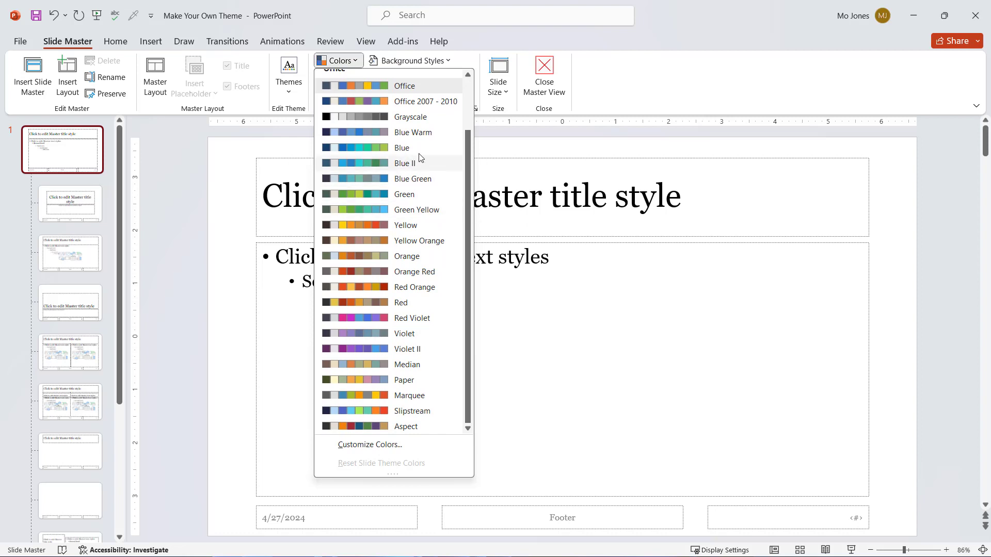
click(400, 135)
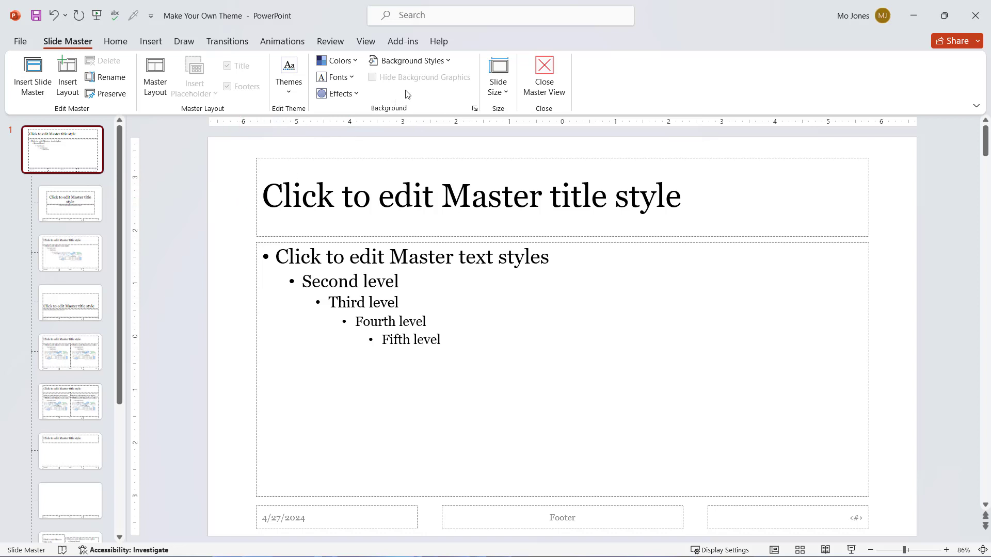
- Apply background Style 9 gradient and the Corbel font set to the slide master
click(449, 61)
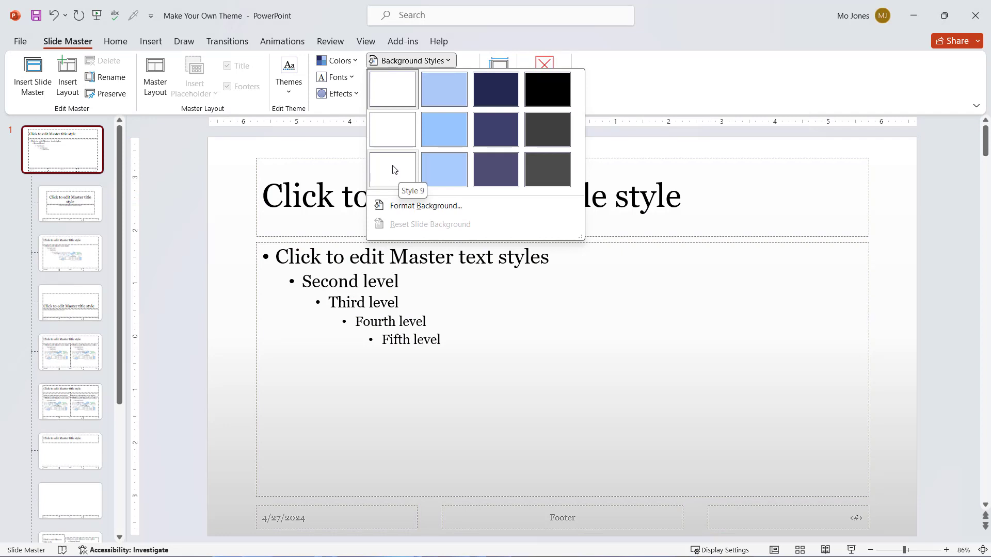
click(394, 170)
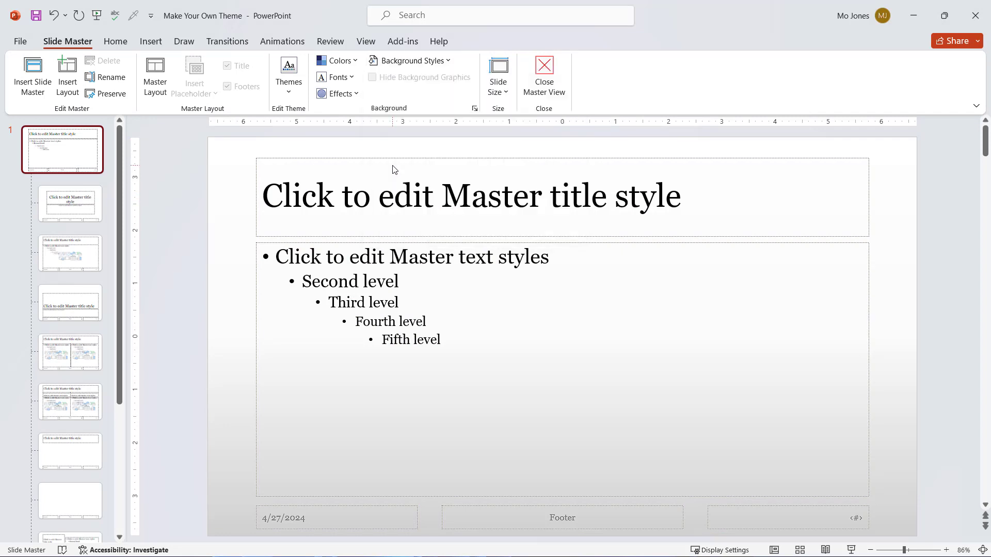
click(353, 78)
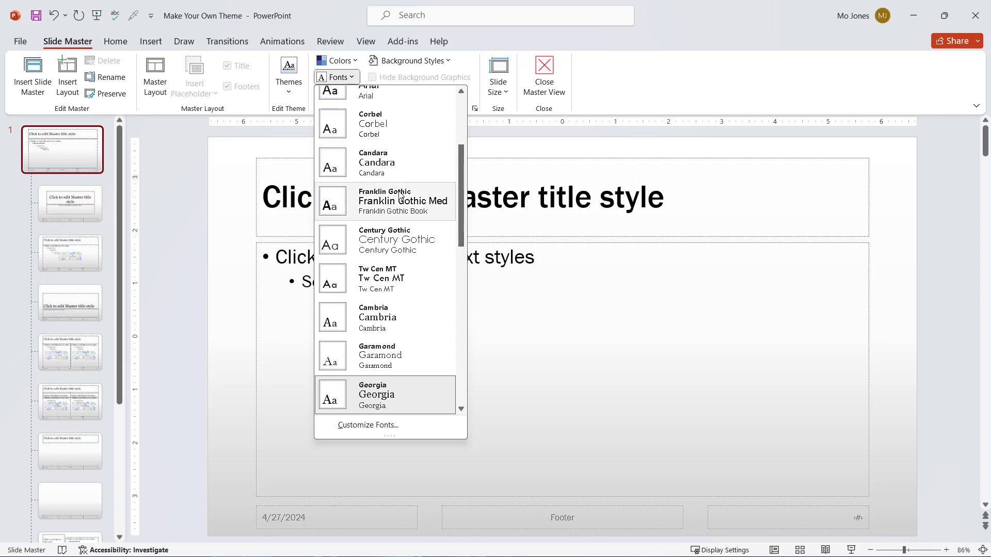
click(379, 131)
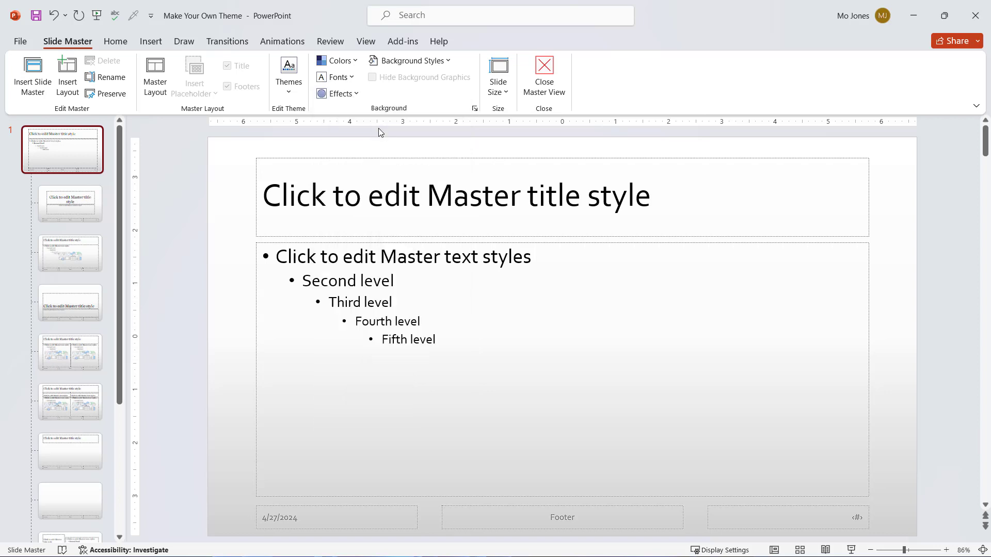
- Apply Glossy theme effects to the master, then close Master View
click(355, 94)
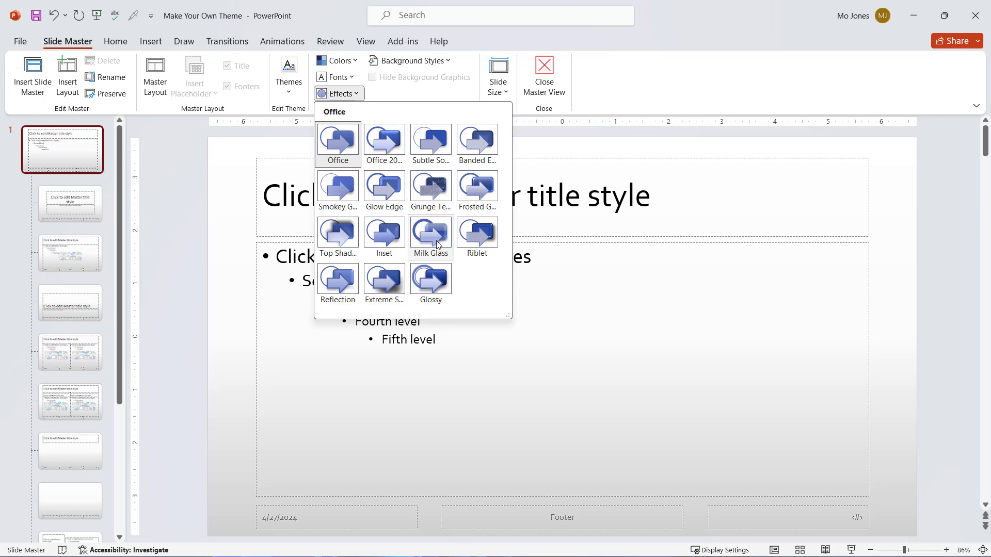
click(438, 285)
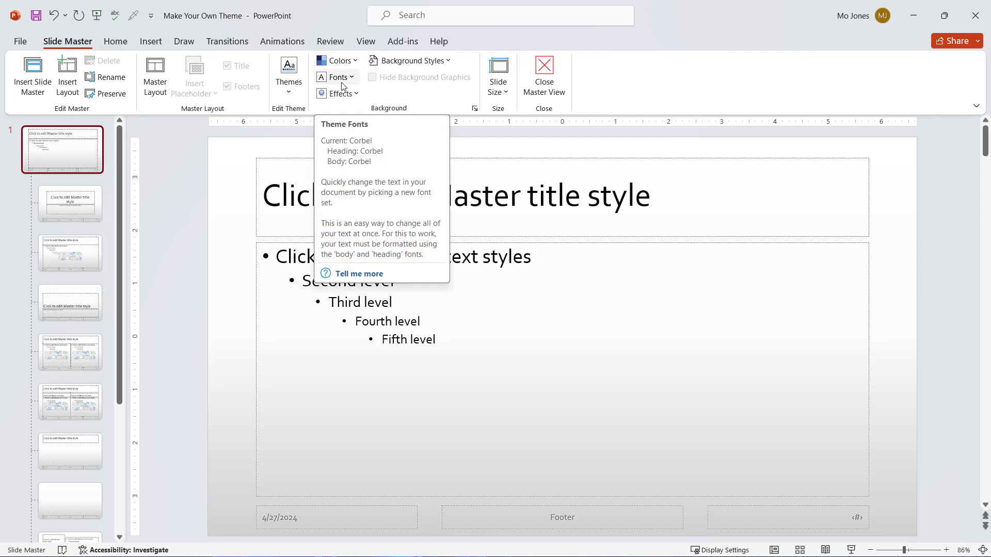
click(546, 81)
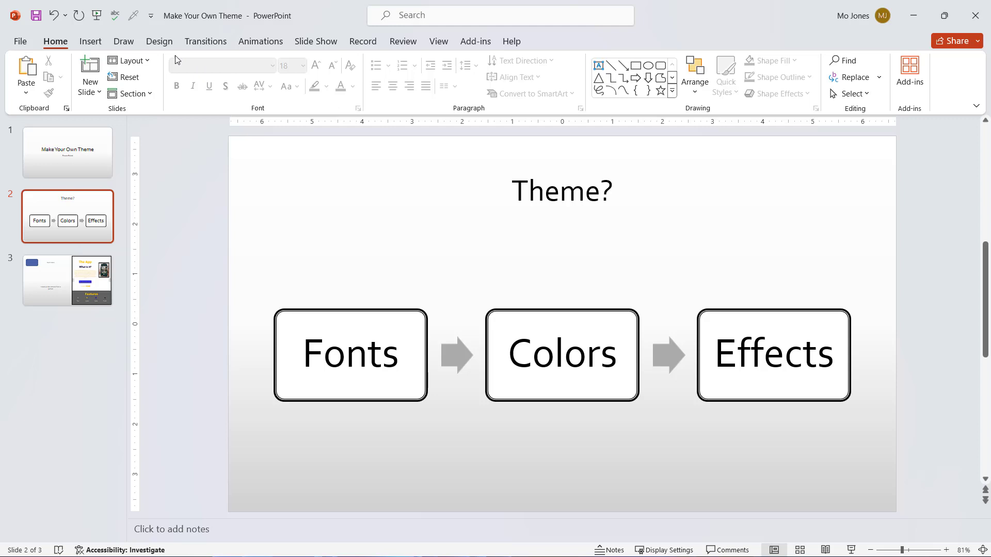
- Expand the Design tab's full theme gallery showing the current, Custom and Office themes
click(159, 46)
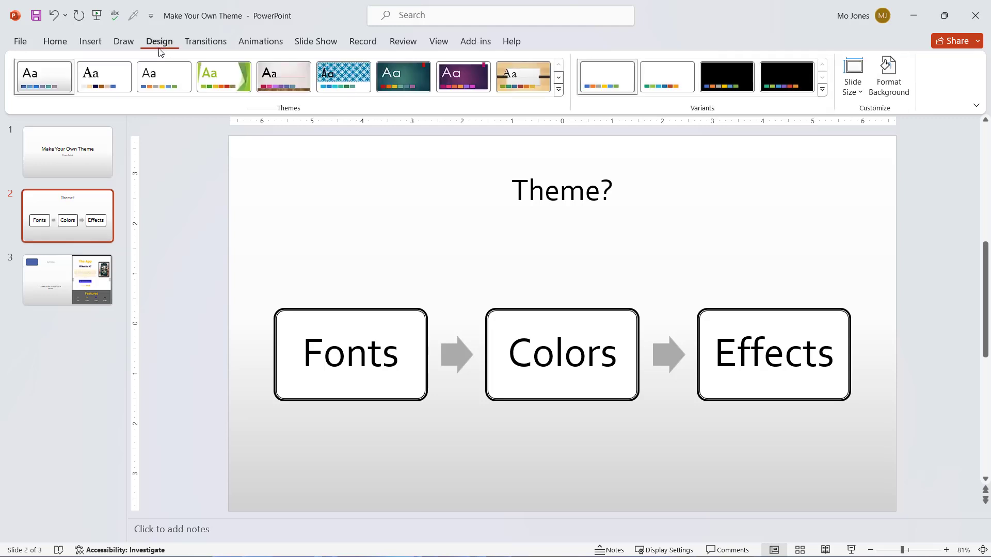
click(559, 92)
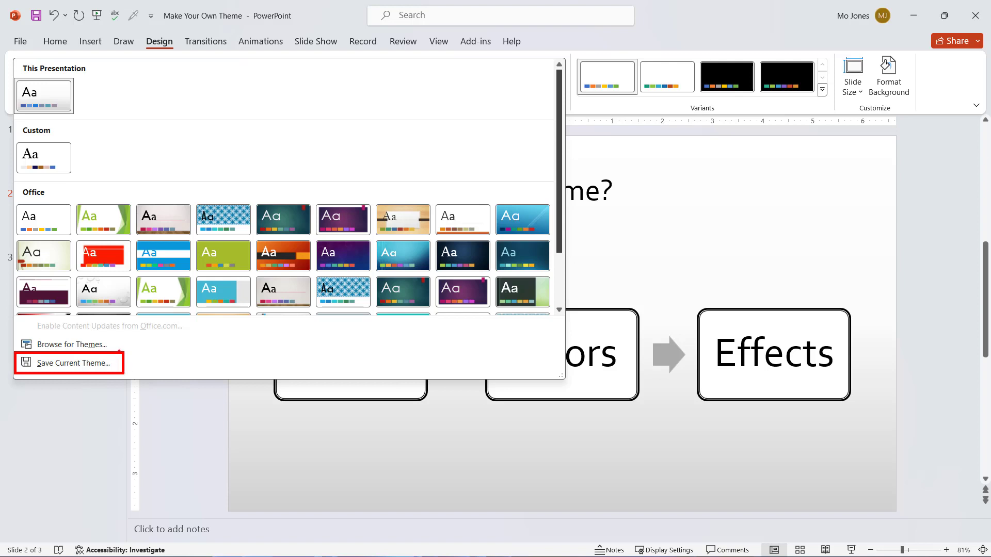
key(Escape)
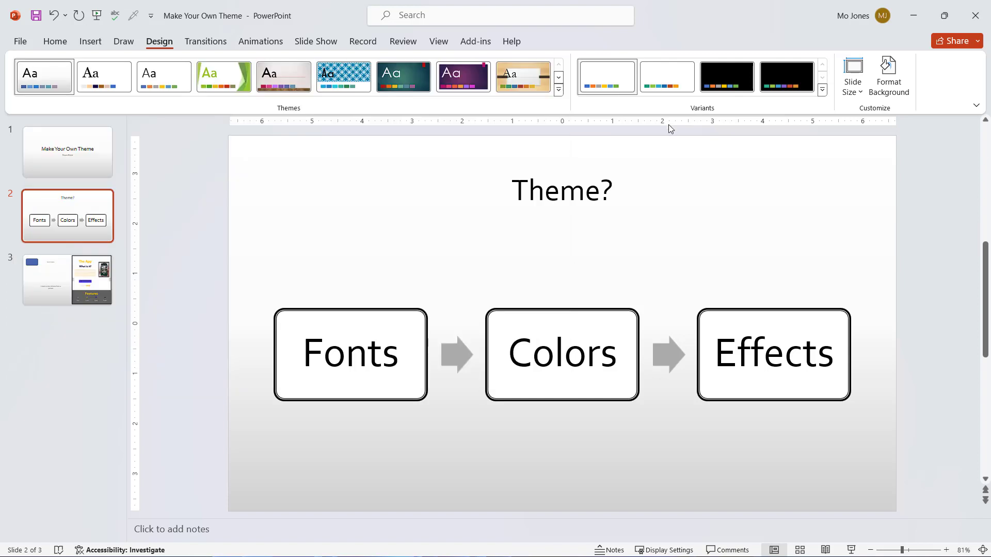
click(557, 95)
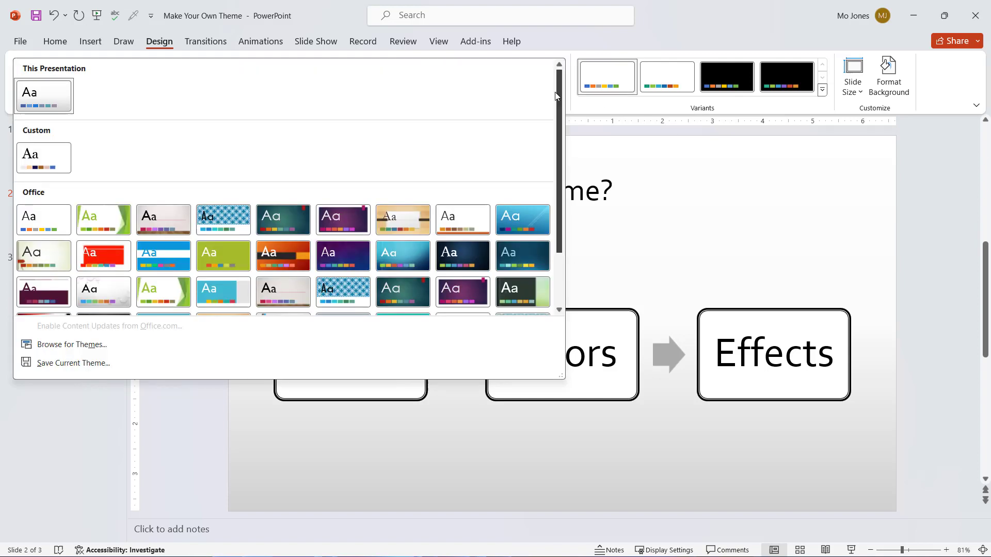
- Save the current theme as 'mjpro2' in Document Themes
click(98, 364)
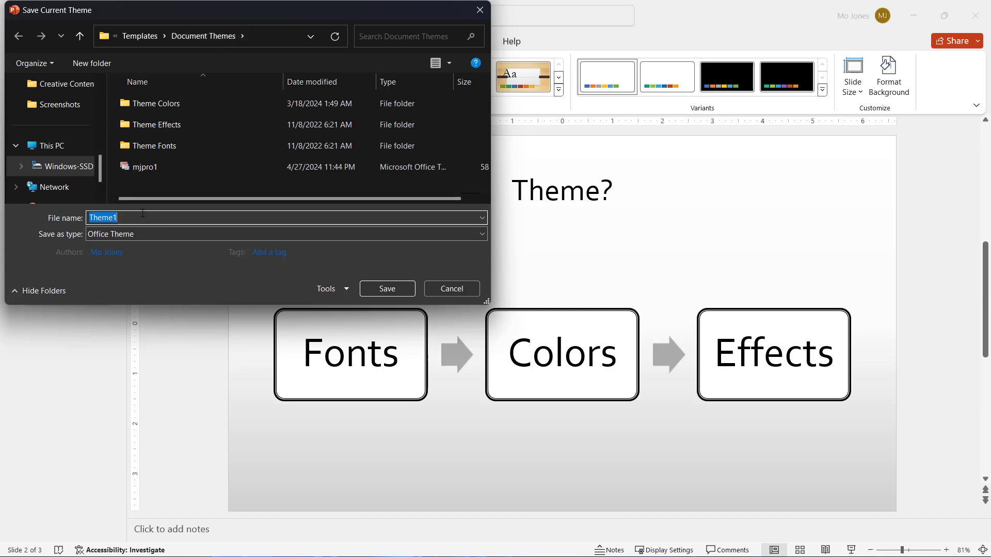
text(mjpro2)
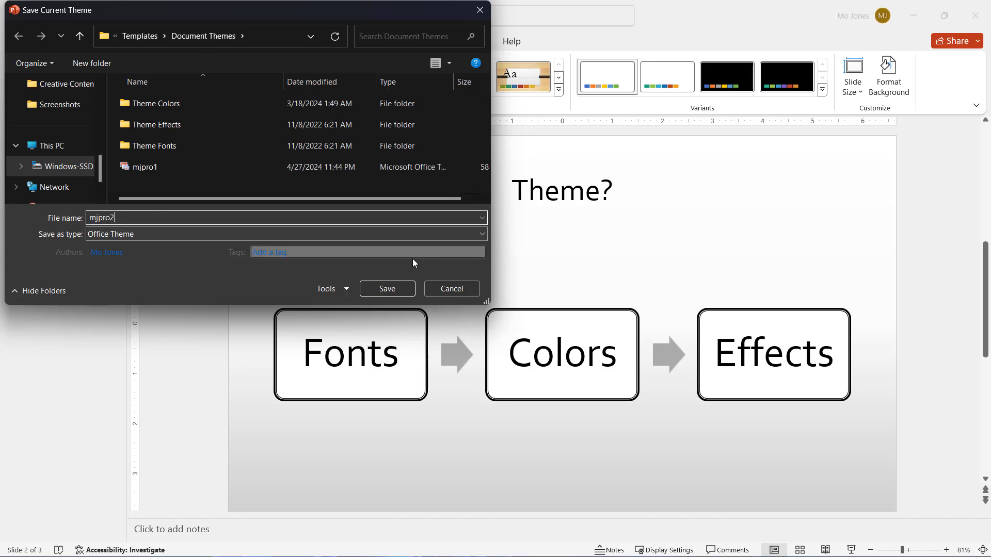
click(401, 289)
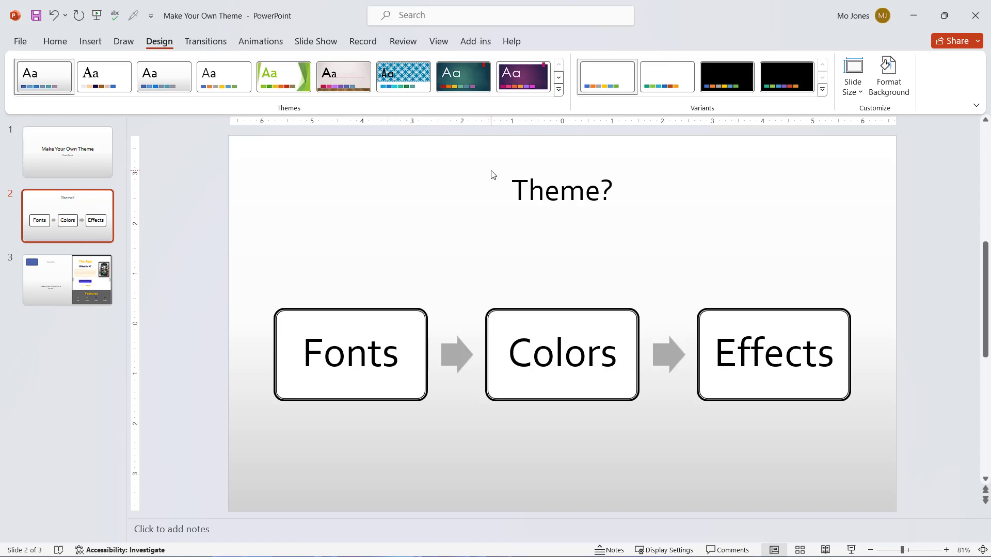
click(558, 90)
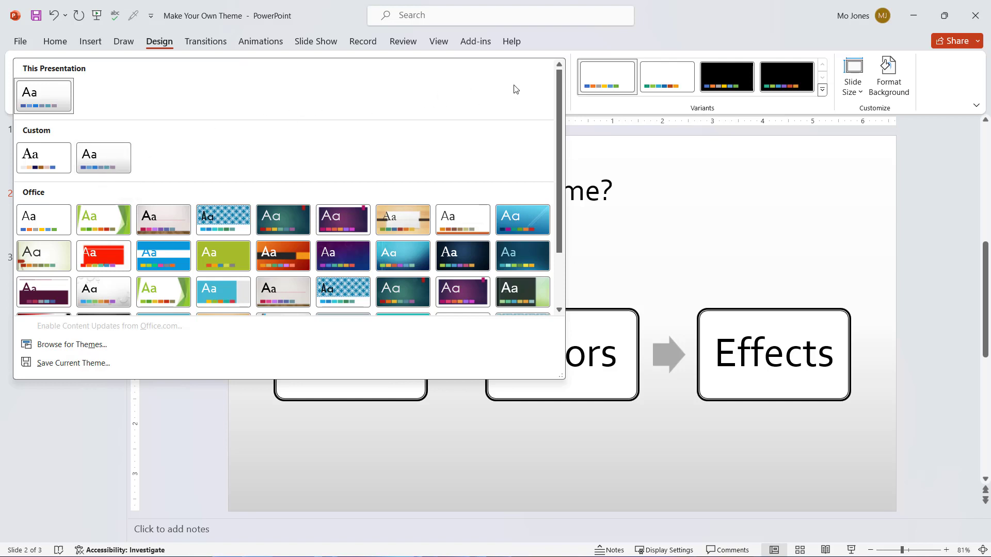
click(634, 37)
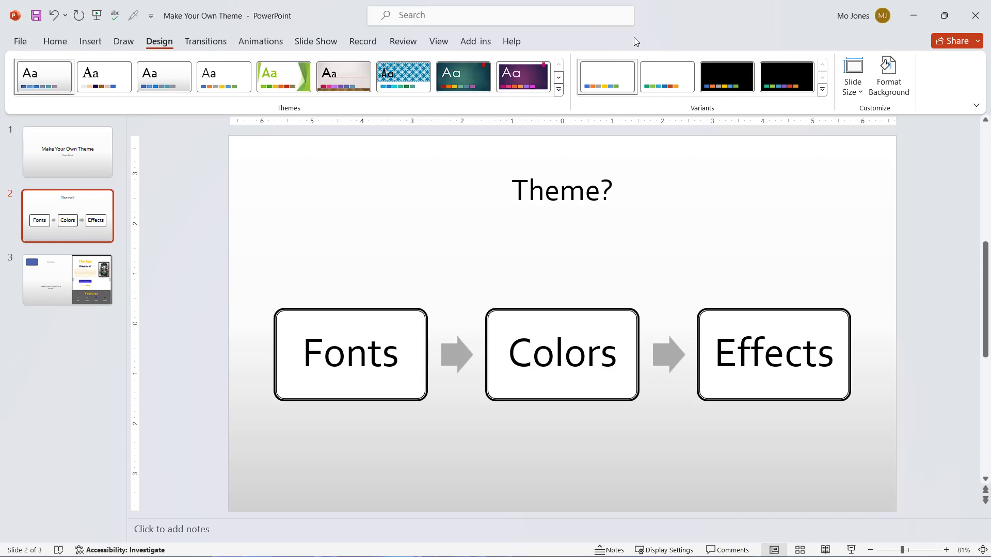
key(ctrl+n)
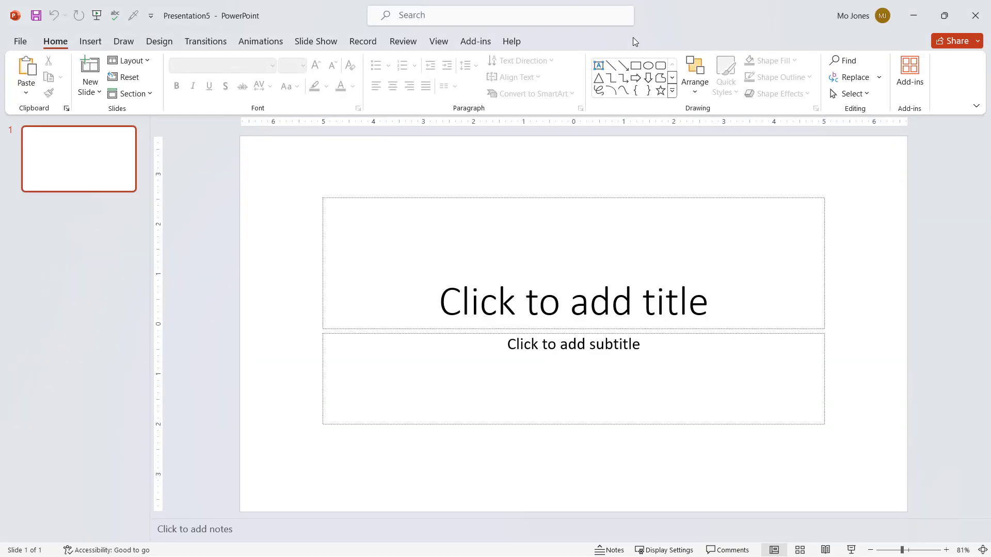
click(159, 41)
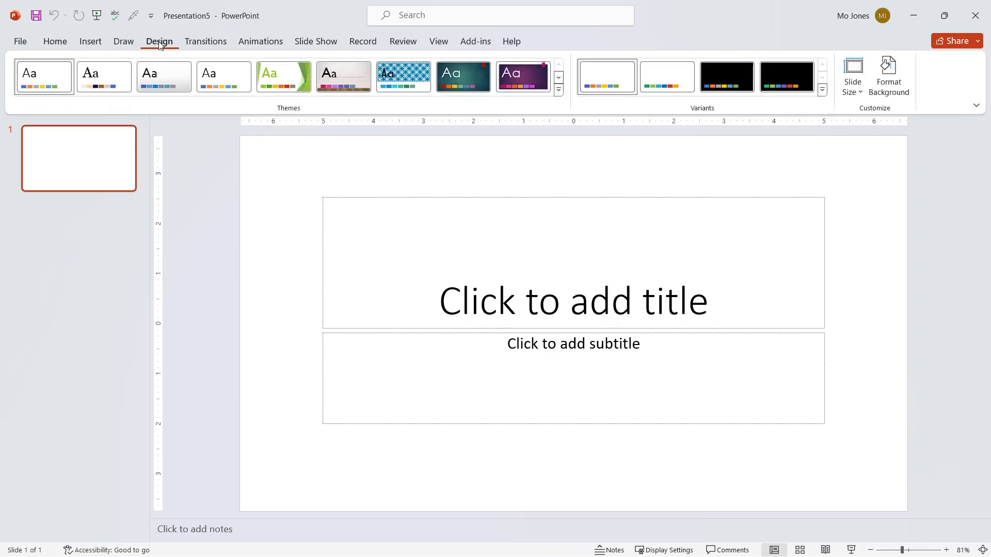
click(559, 91)
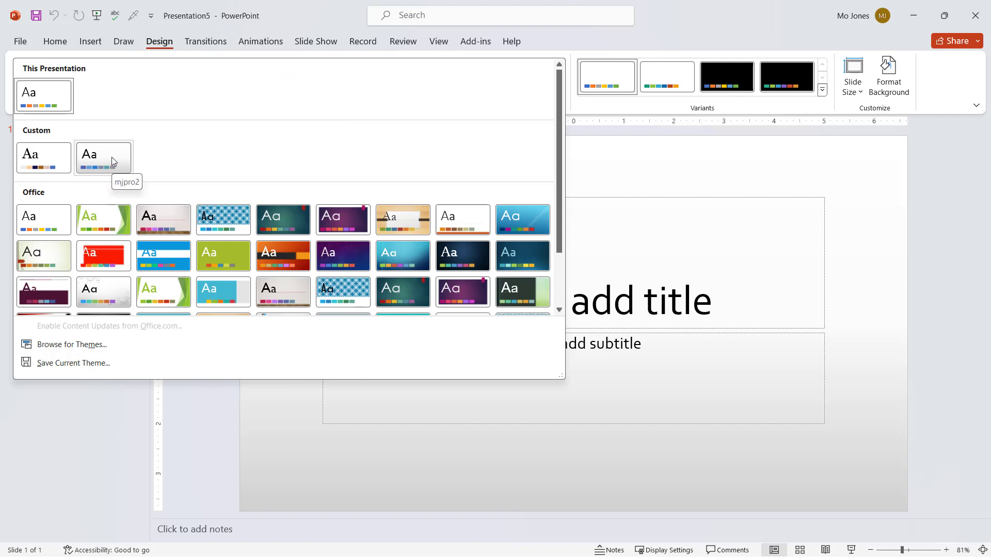
click(111, 157)
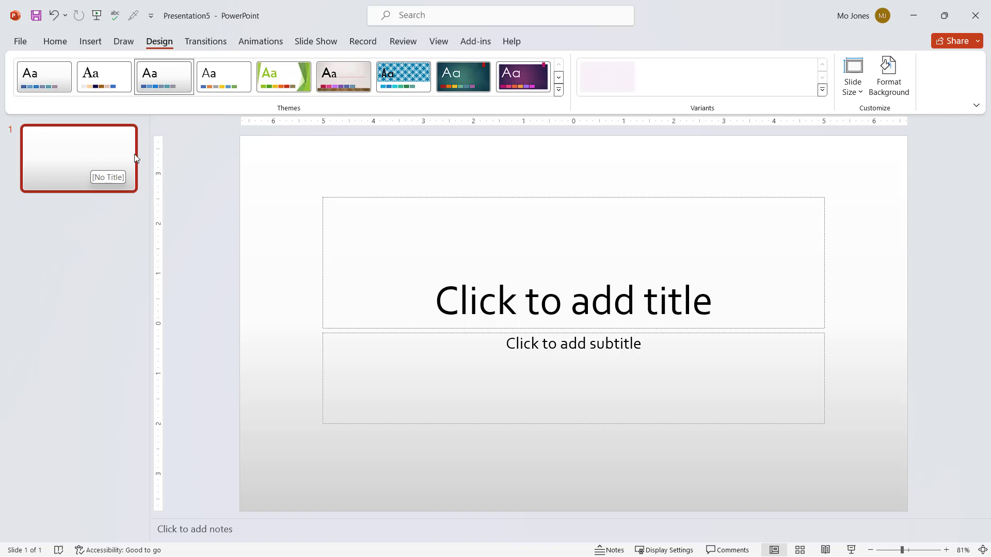
click(976, 16)
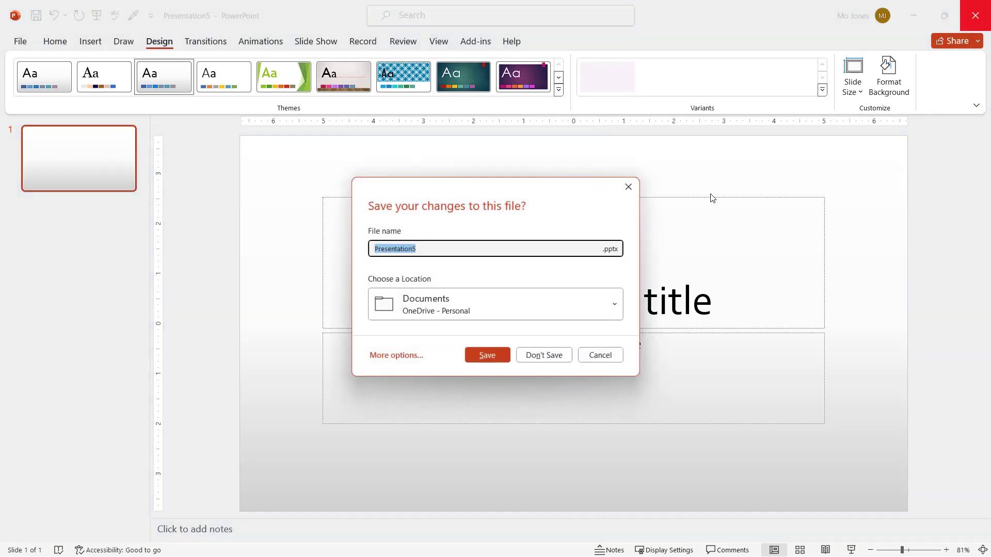
click(544, 355)
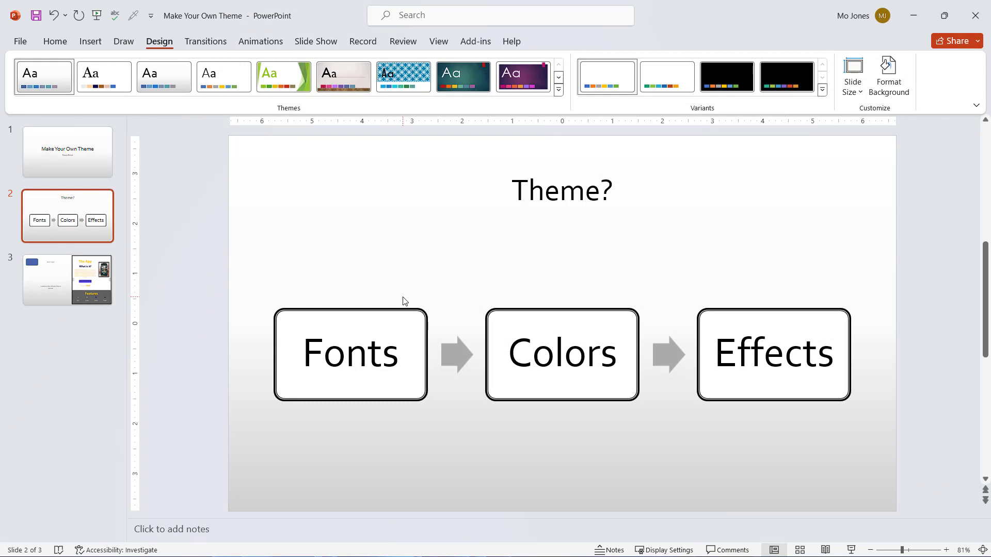
- Colour the slide 1 title 'Make Your Own Theme' Blue, Accent 3
click(81, 148)
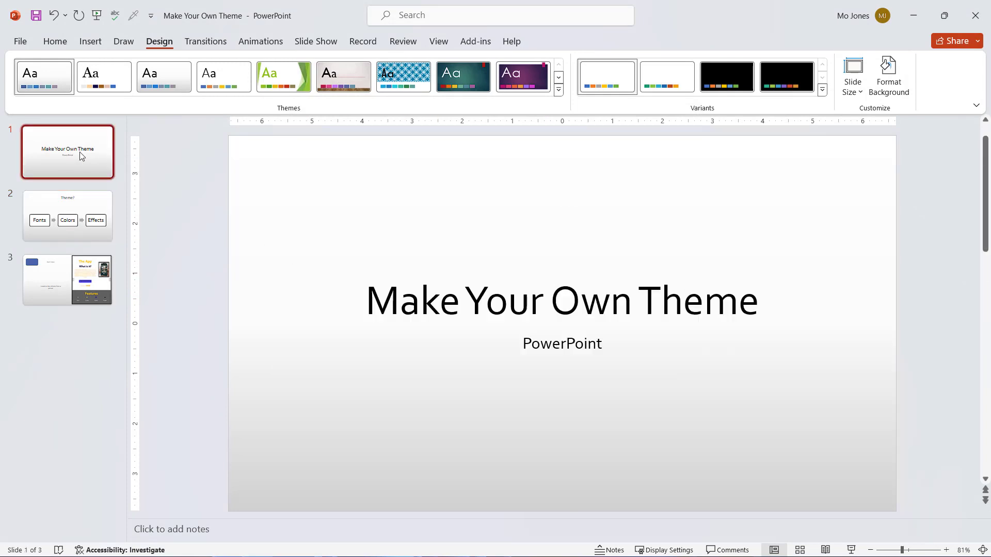
triple_click(496, 302)
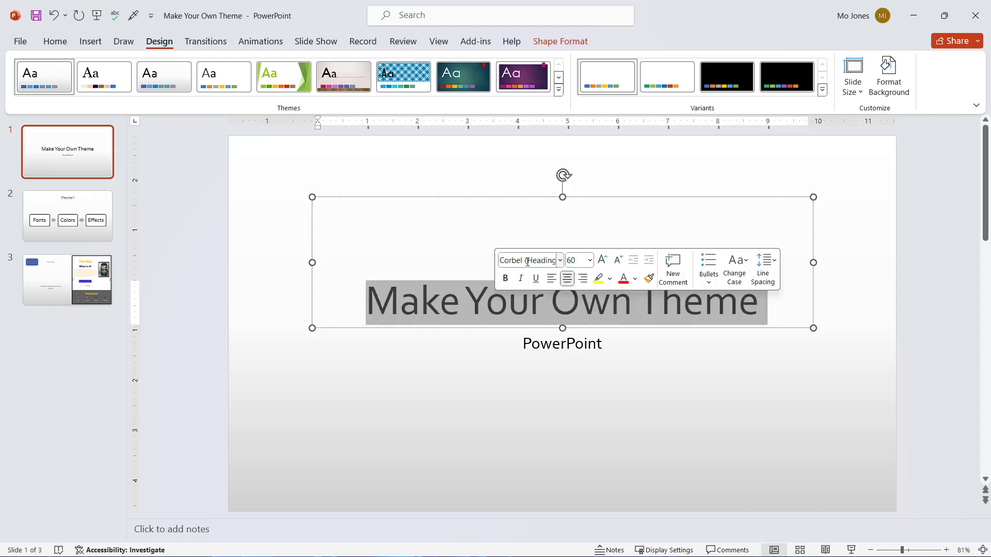
click(635, 281)
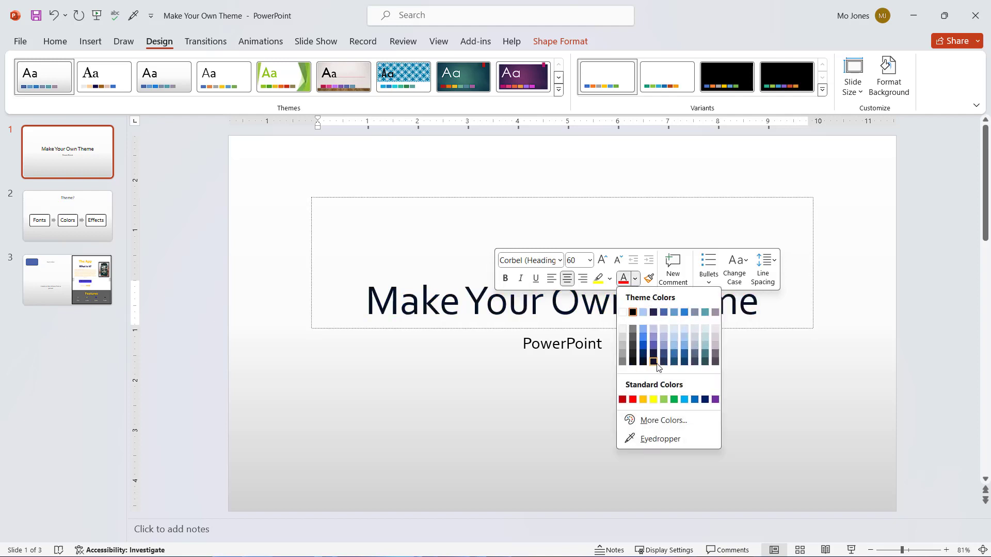
click(684, 312)
- Make the subtitle word 'PowerPoint' teal, then return to slide 2
click(590, 350)
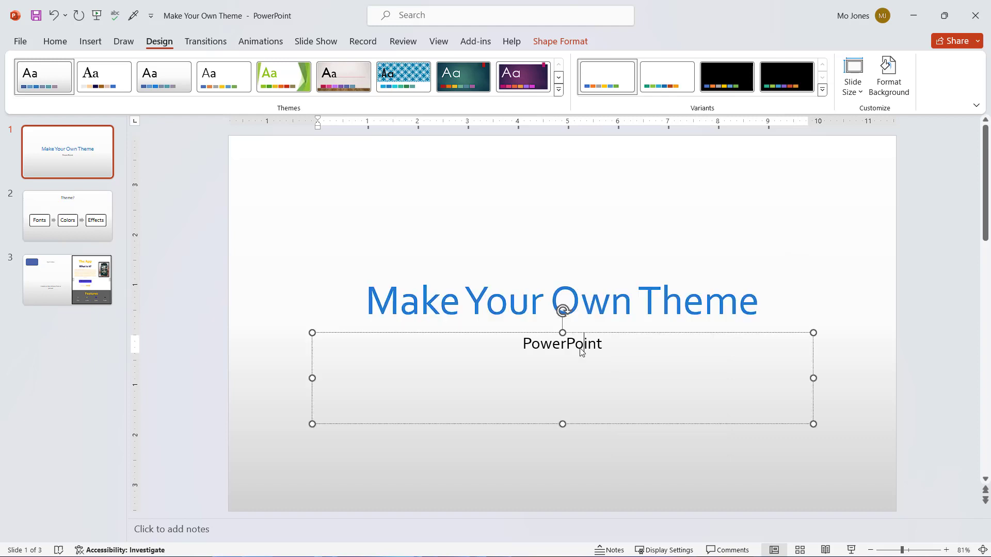
double_click(590, 350)
click(720, 326)
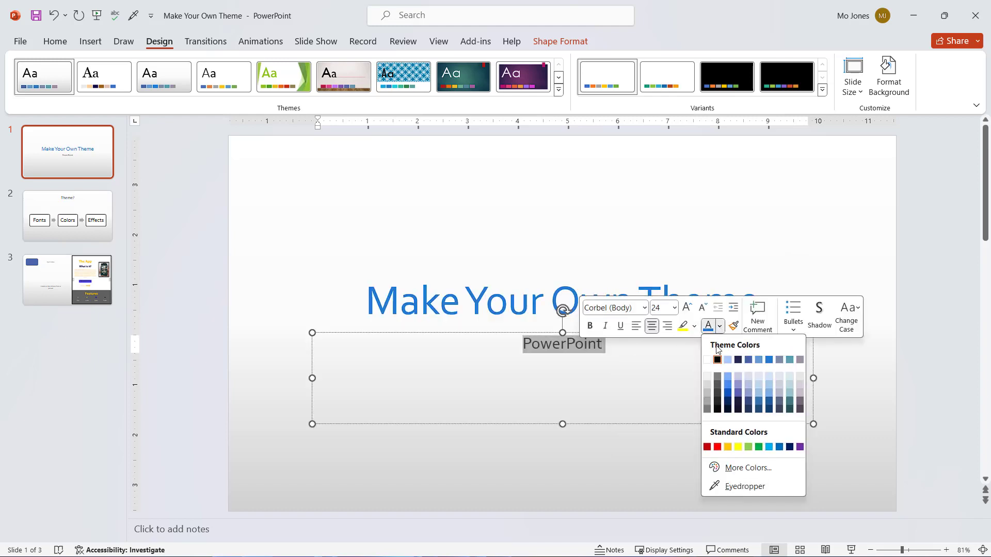
click(791, 362)
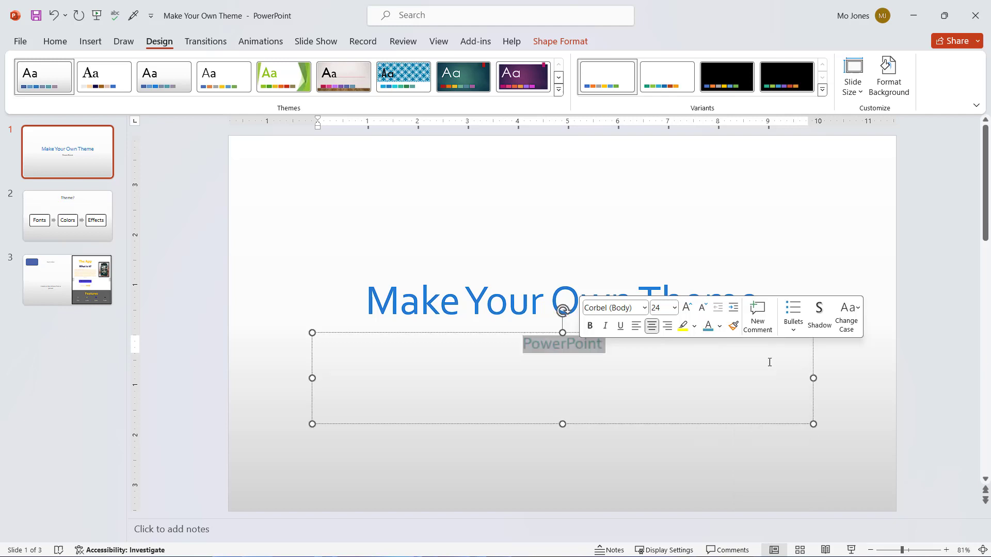
click(100, 222)
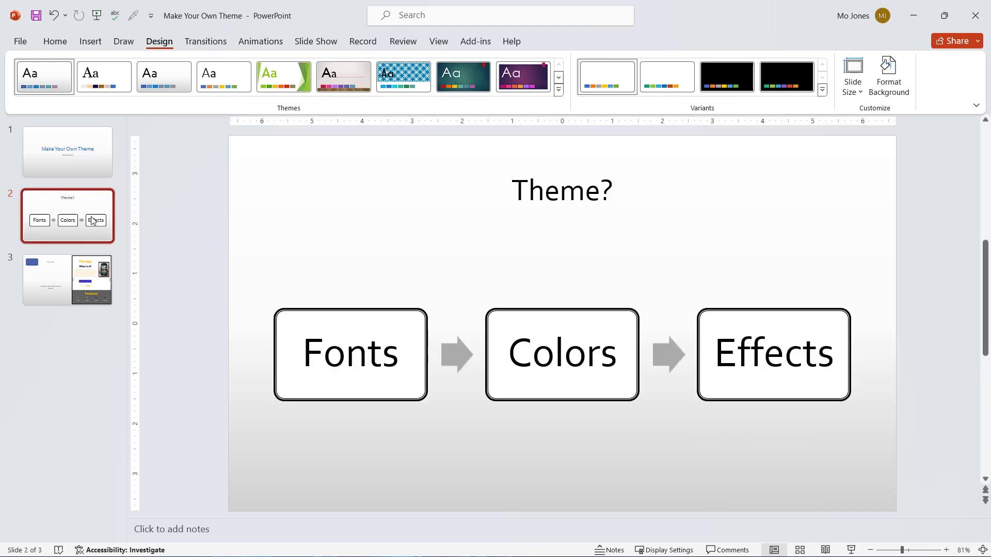
- Give the Fonts, Colors and Effects SmartArt boxes successively lighter blue theme-colour fills
click(414, 321)
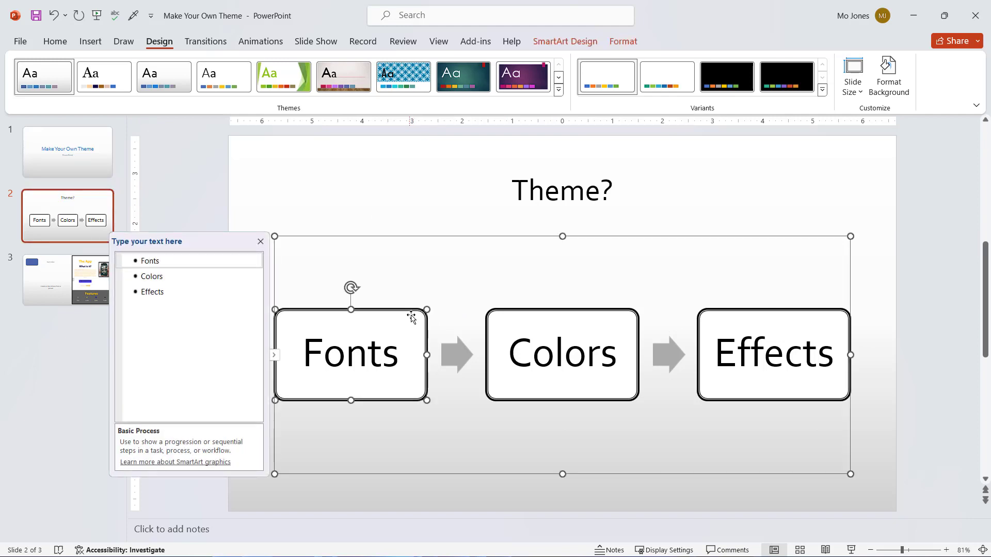
click(618, 44)
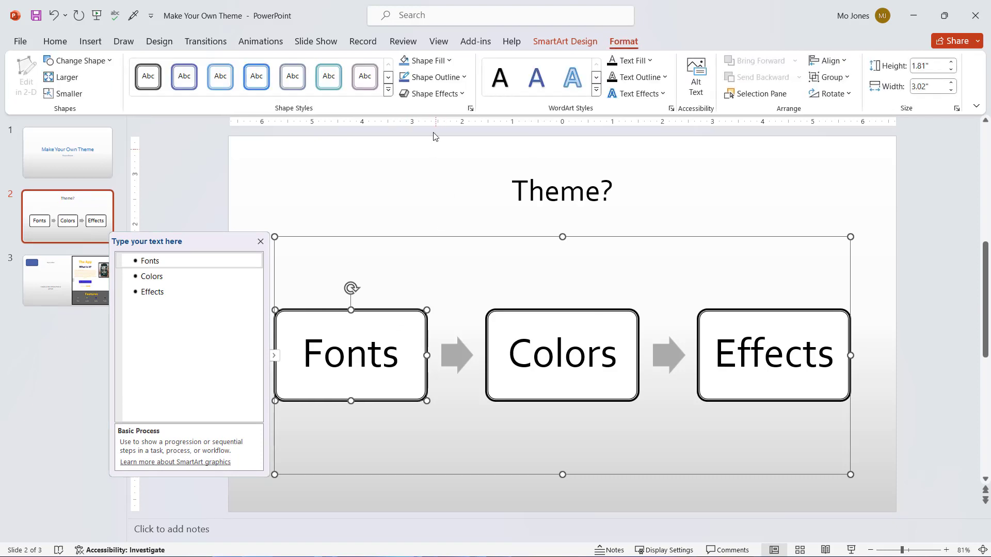
click(450, 61)
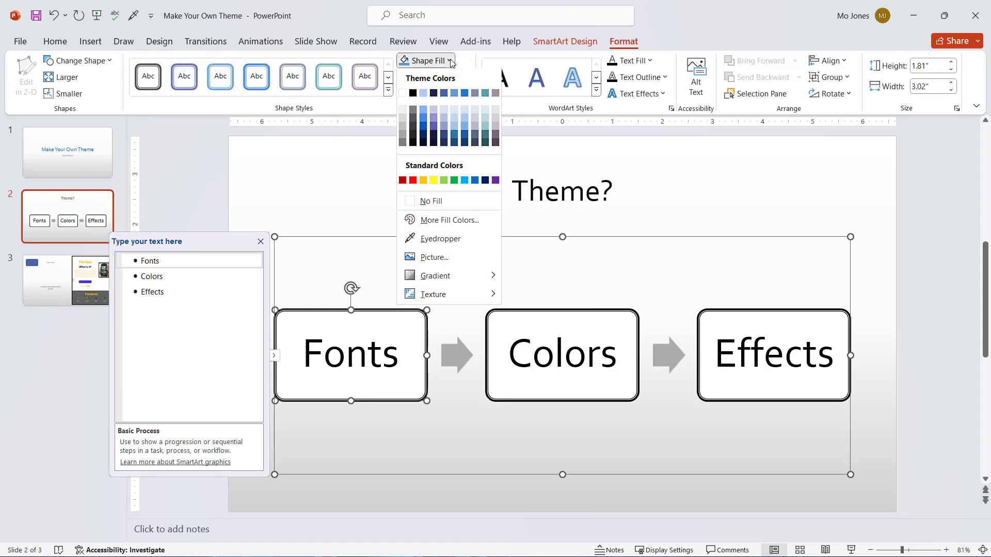
click(462, 117)
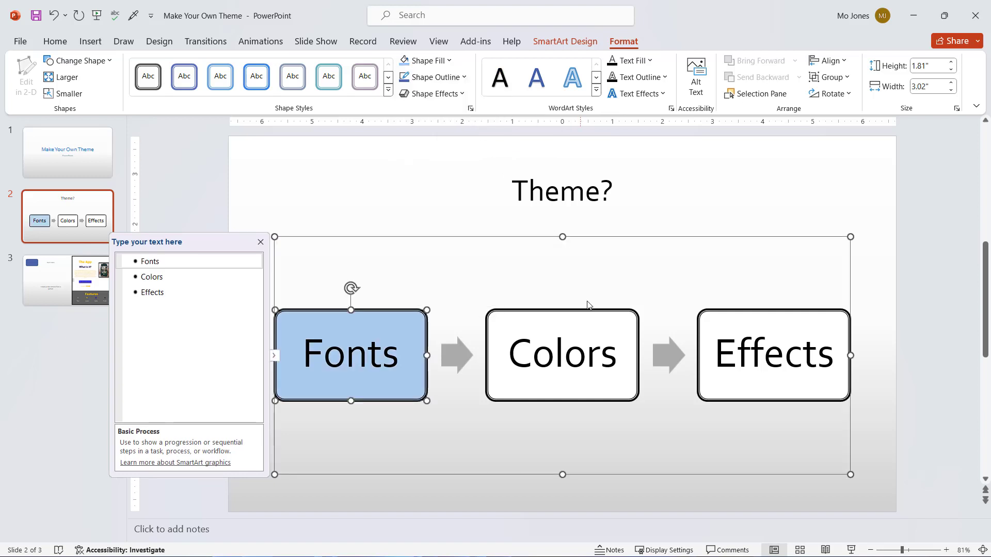
key(Tab)
click(449, 60)
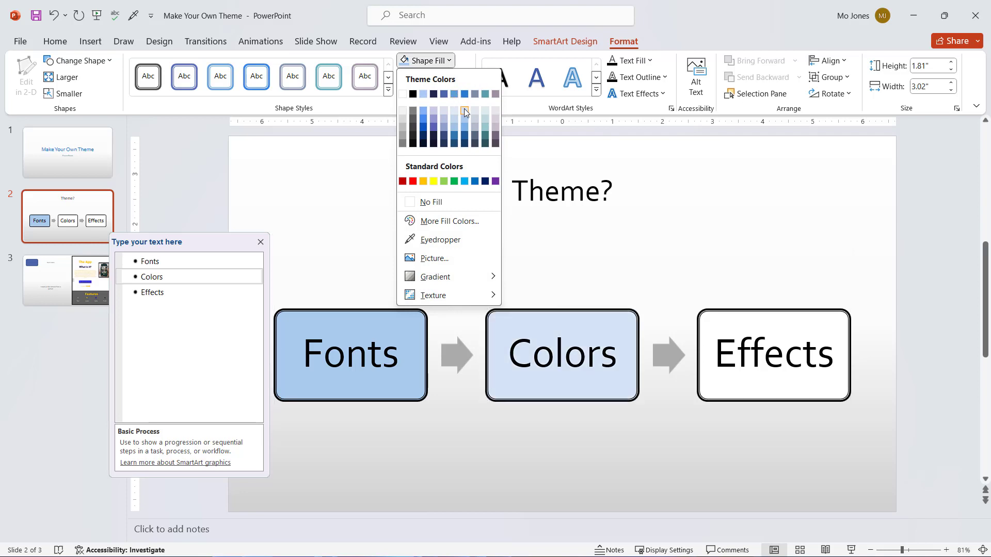
click(464, 108)
click(778, 328)
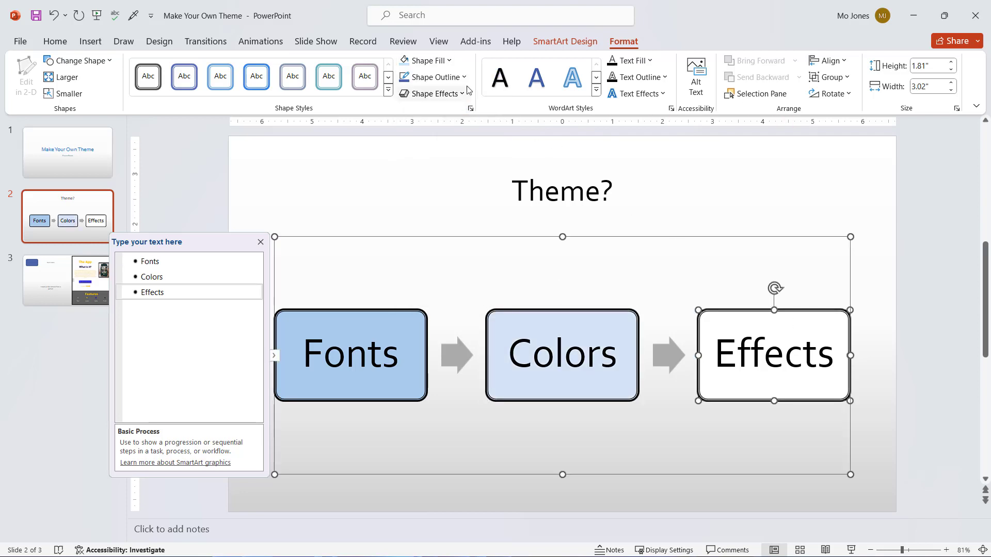
click(447, 61)
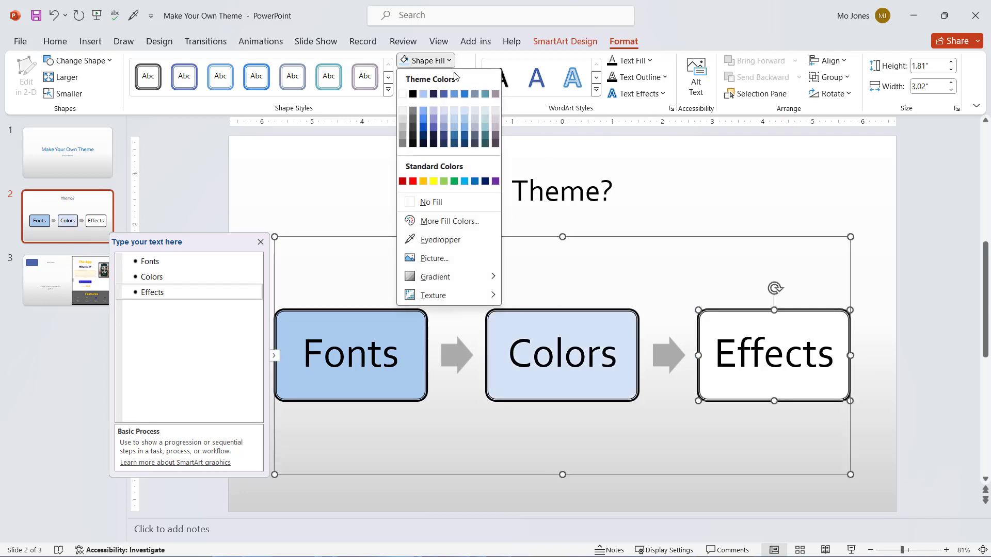
click(486, 110)
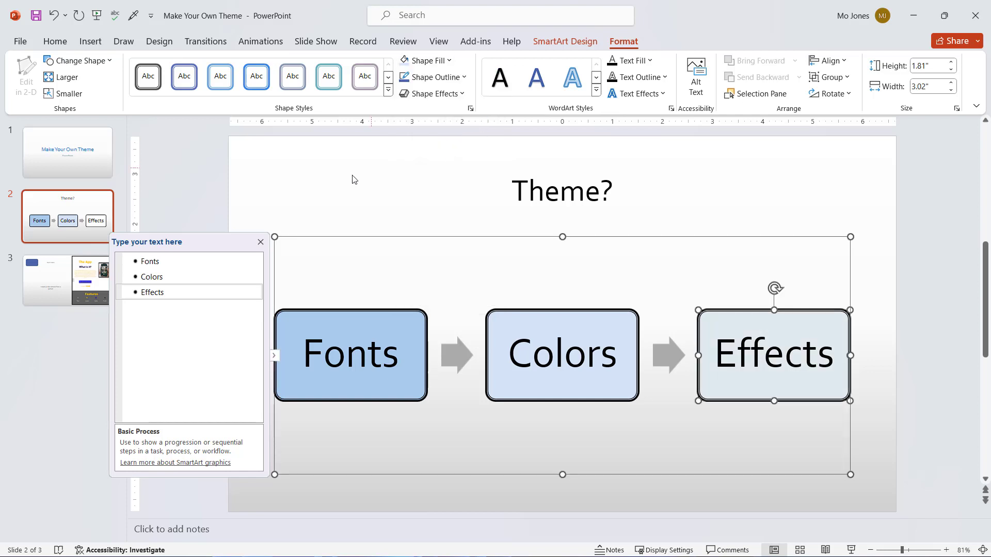
click(194, 186)
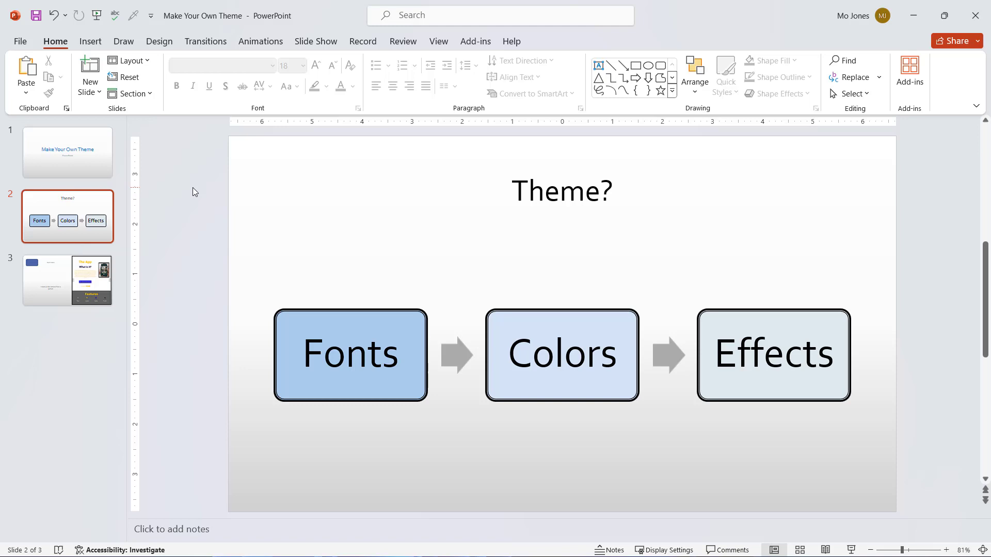
- Go to slide 3 and select the blue rounded rectangle beside Text Colors
click(54, 280)
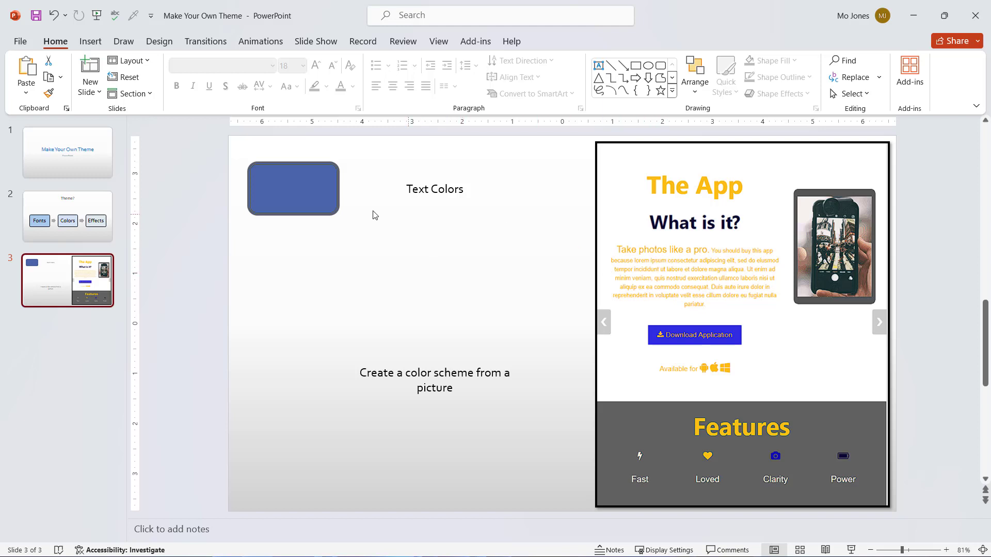
click(310, 206)
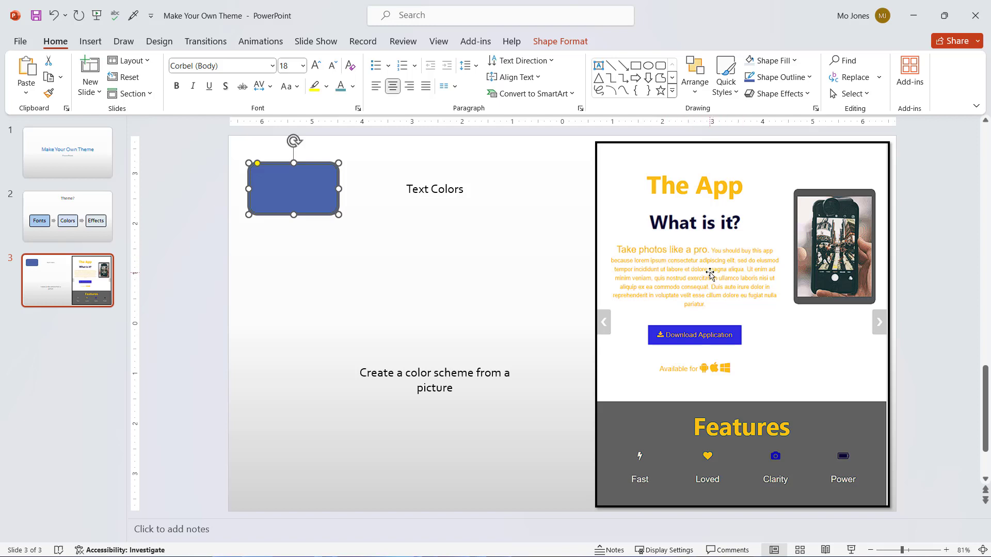
- Fill the rectangle with the olive colour eyedropped from the mockup's Features heading
click(554, 42)
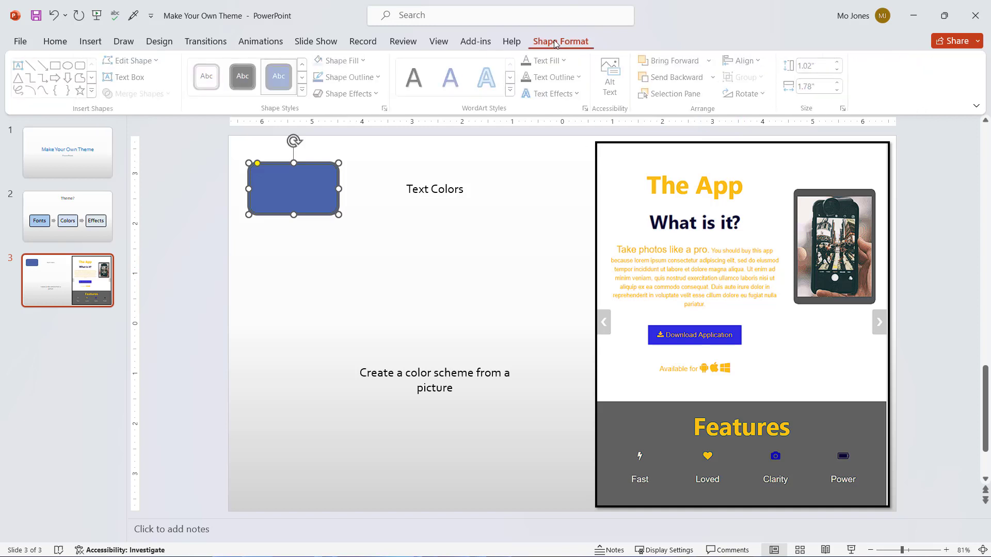
click(365, 61)
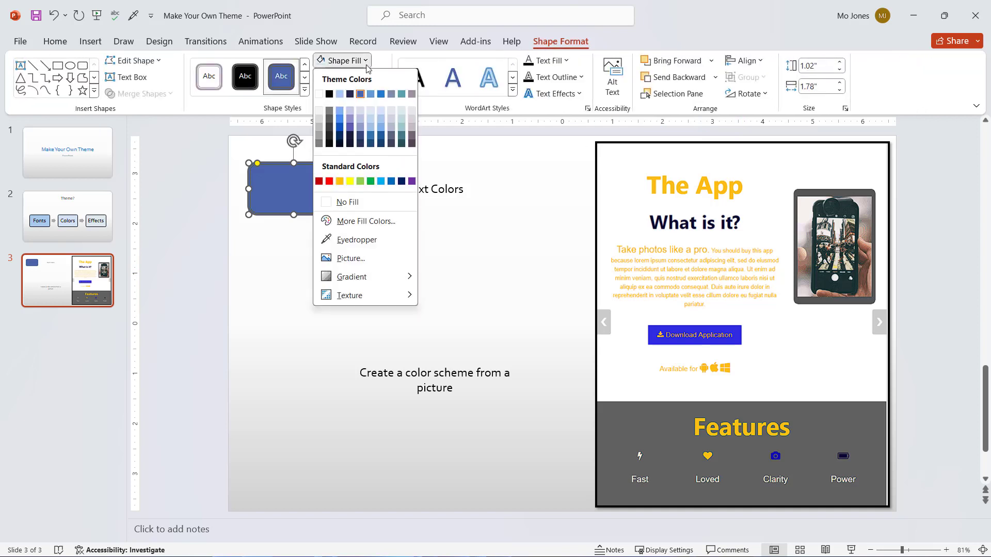
click(356, 241)
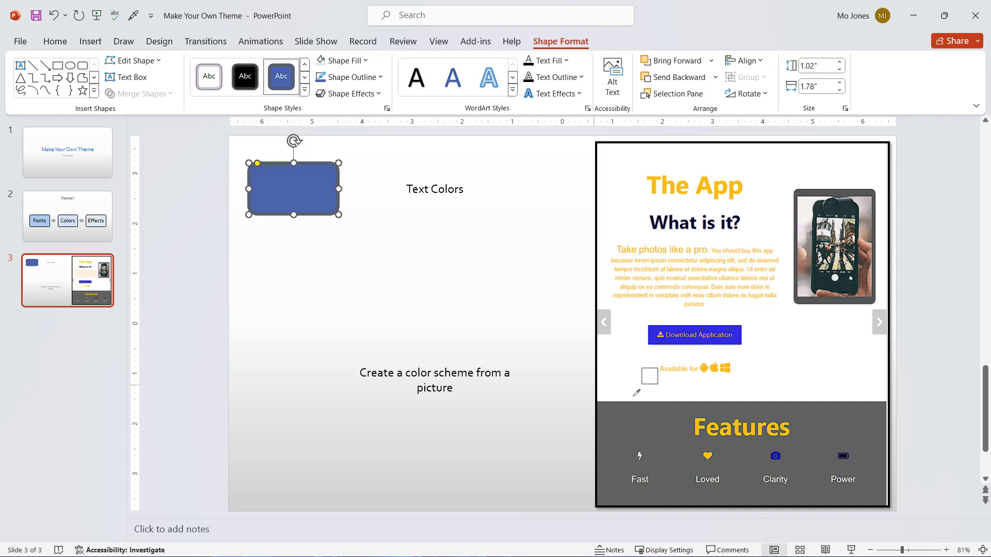
mouse_move(657, 407)
mouse_move(716, 364)
mouse_move(700, 420)
click(697, 424)
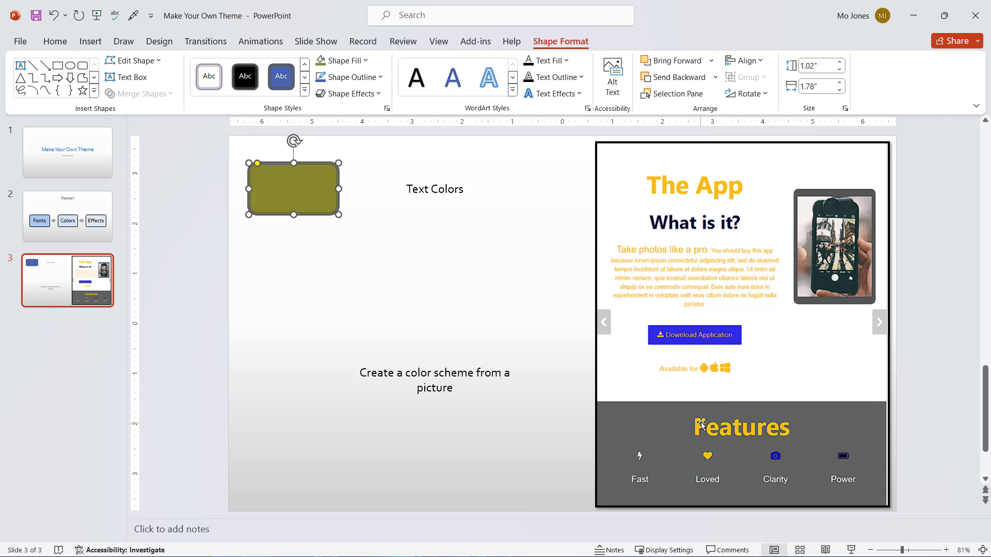
- Deselect the rectangle and return to slide 2, 'Theme?', with the Fonts, Colors, Effects diagram
click(394, 290)
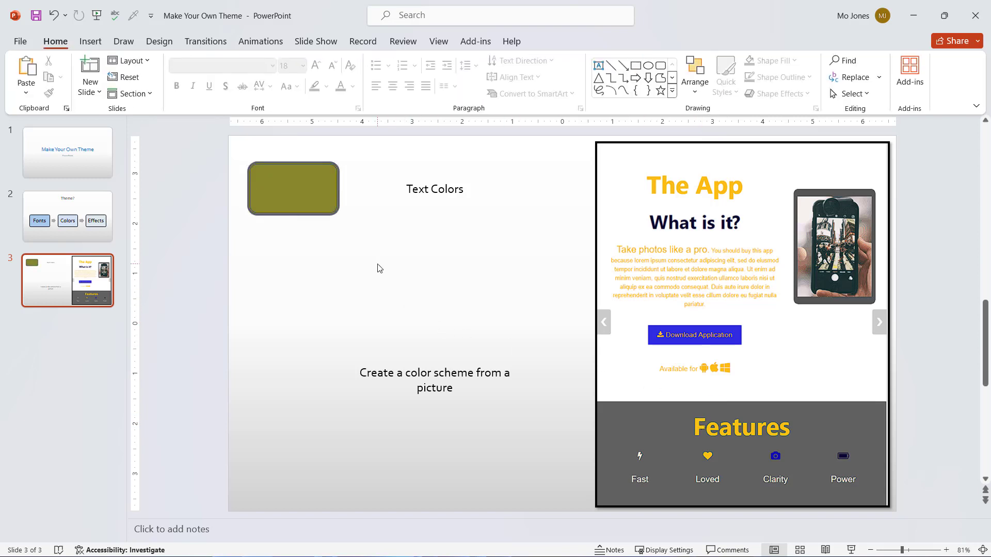
click(83, 223)
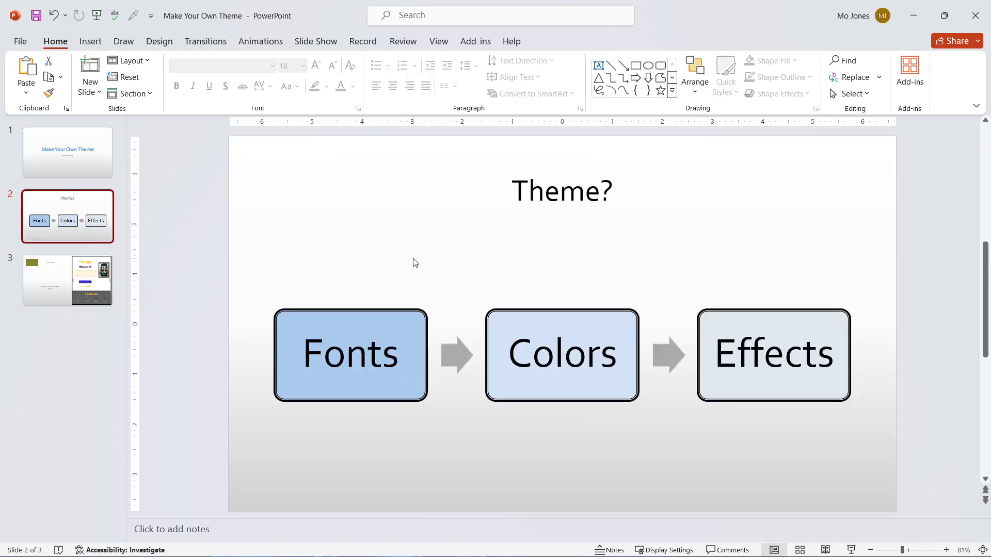